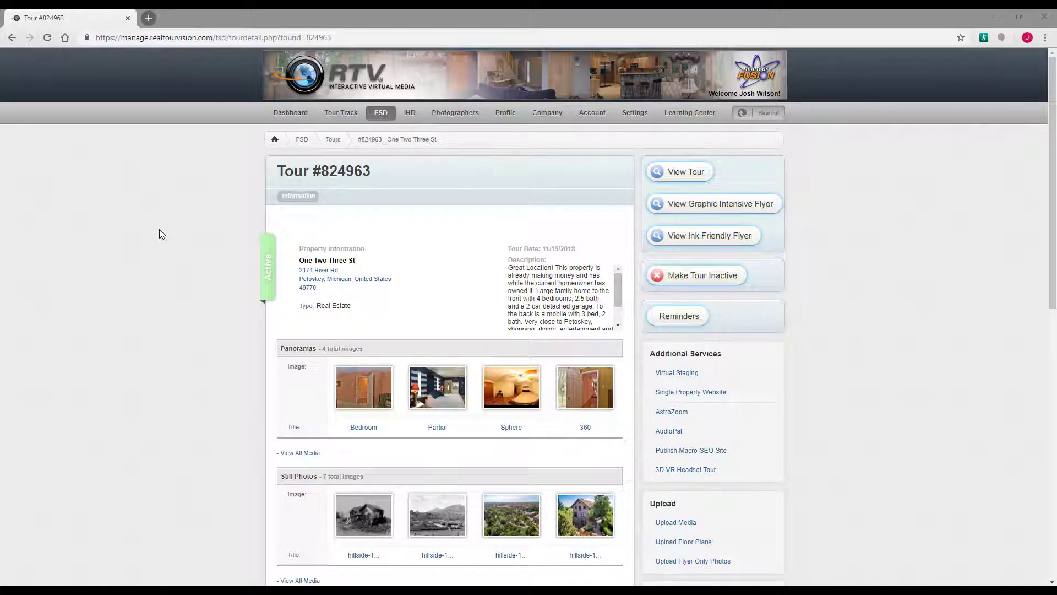
# - Scroll down Tour #824963's detail page to the Editor panel
pyautogui.scroll(-3, 161, 234)
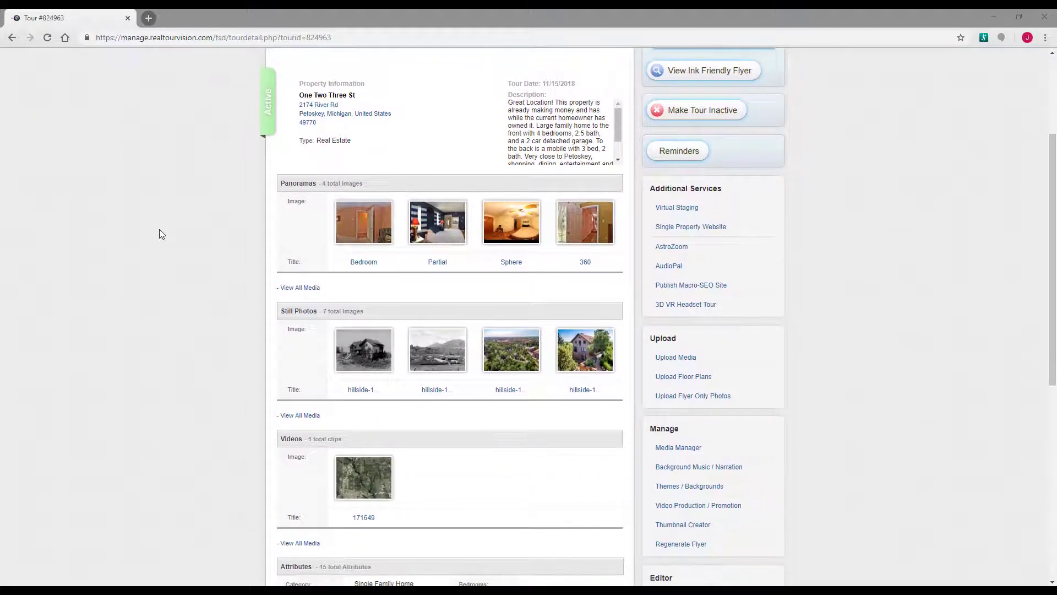
pyautogui.scroll(-6, 162, 234)
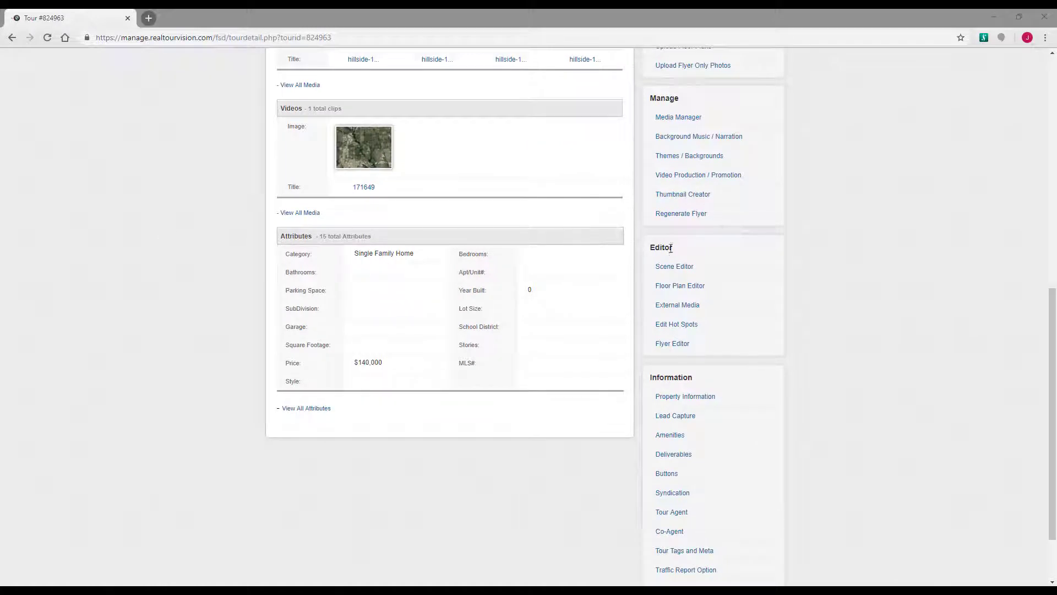
# - Open the scene editor, filter Tour Media by All, Panoramas, Still Photos, Videos, then All, and open the second hillside still
pyautogui.click(670, 269)
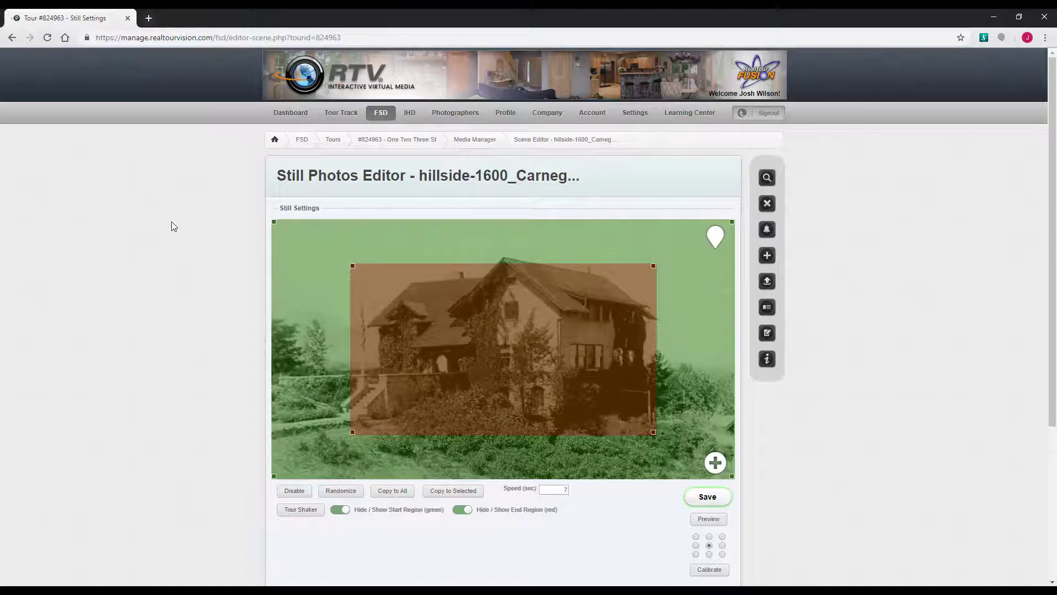
pyautogui.scroll(-4, 174, 226)
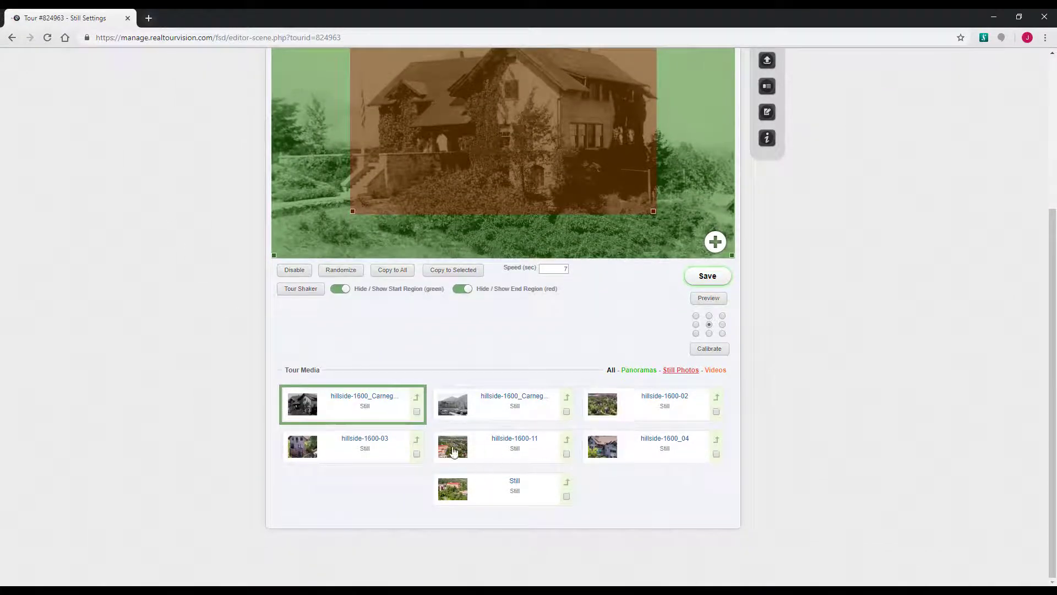
pyautogui.click(610, 372)
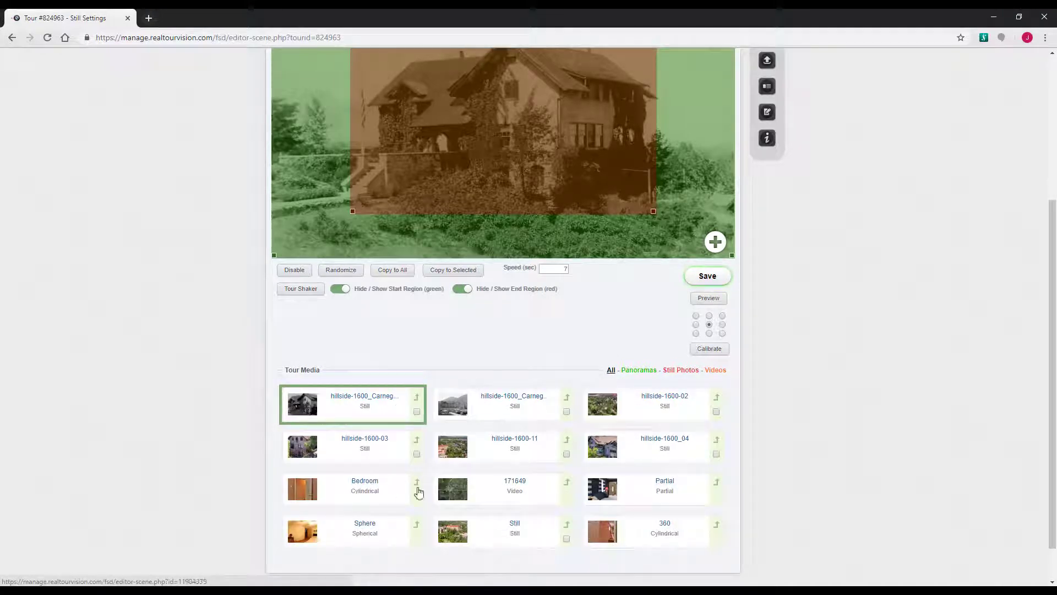
pyautogui.click(638, 370)
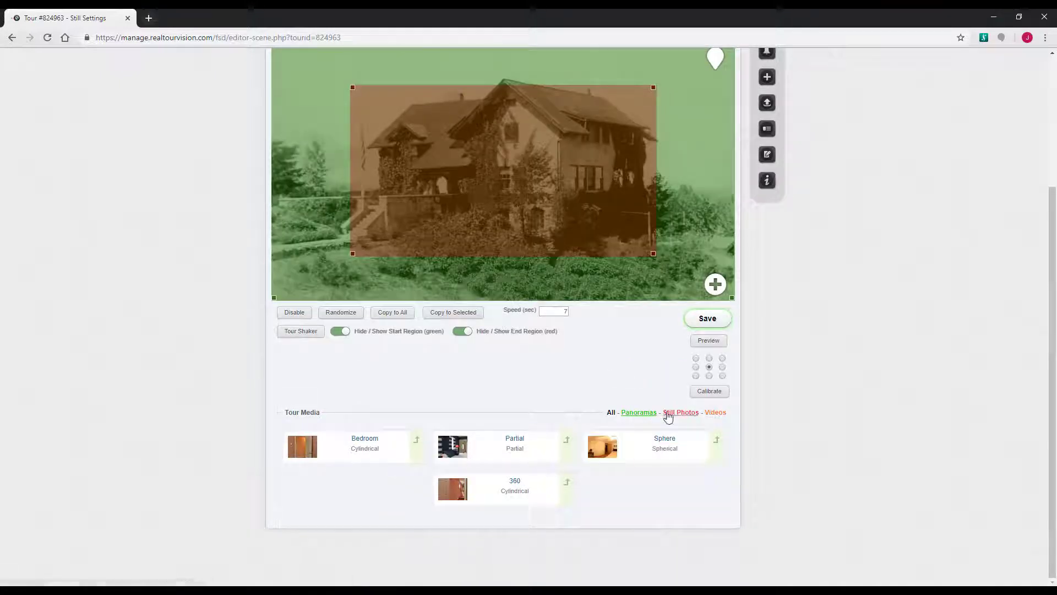
pyautogui.click(667, 414)
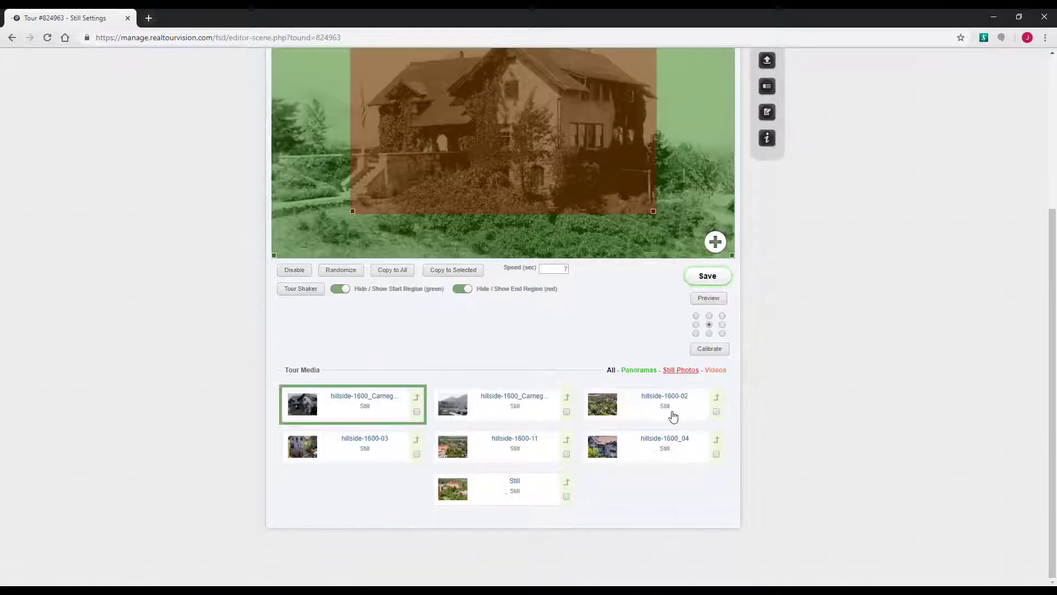
pyautogui.click(715, 370)
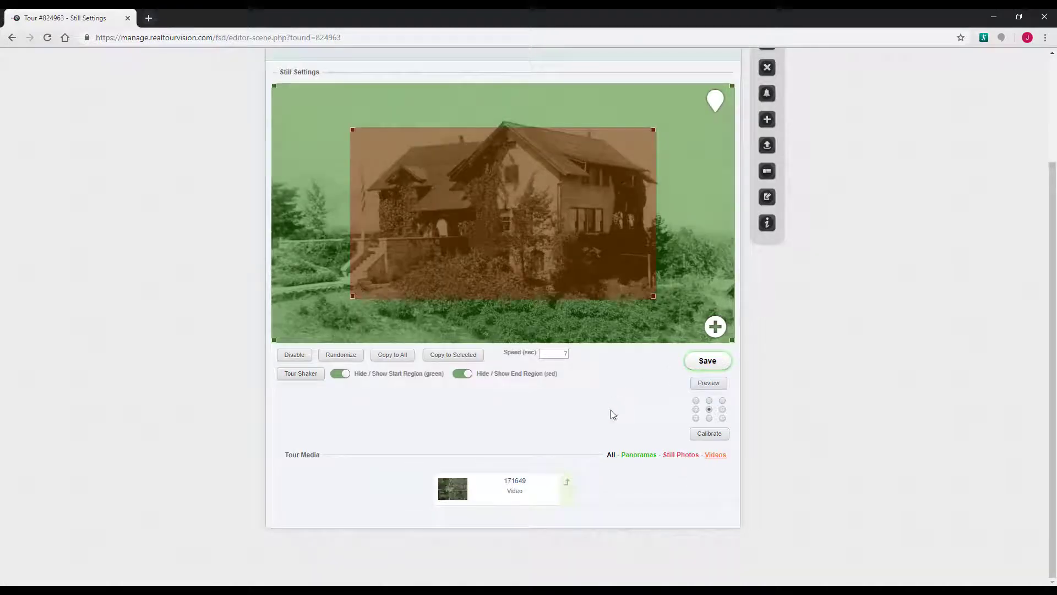
pyautogui.click(613, 457)
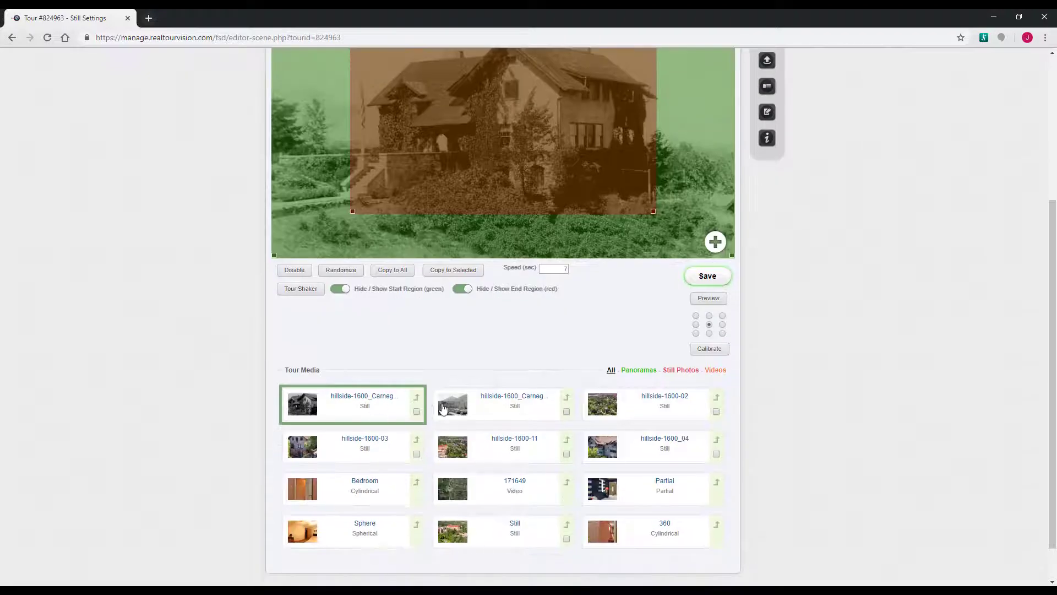
pyautogui.click(444, 407)
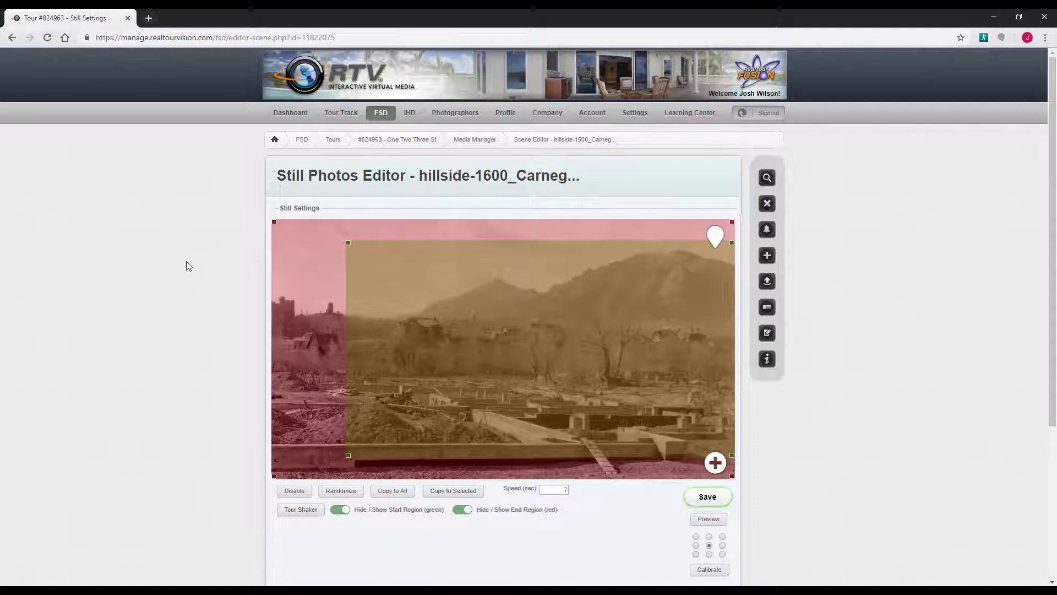
pyautogui.scroll(-1, 186, 262)
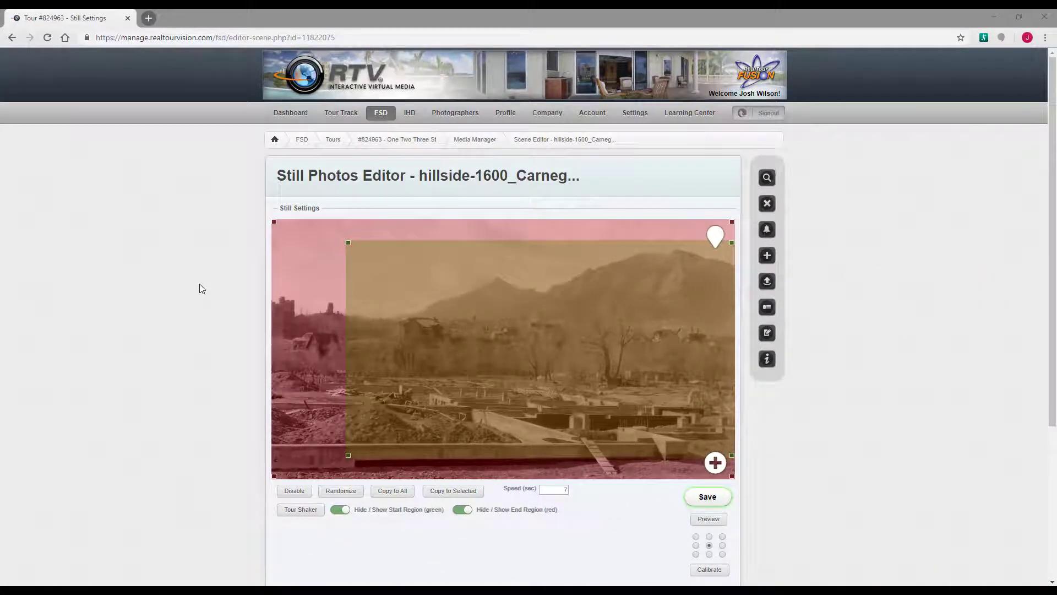
pyautogui.scroll(-1, 199, 285)
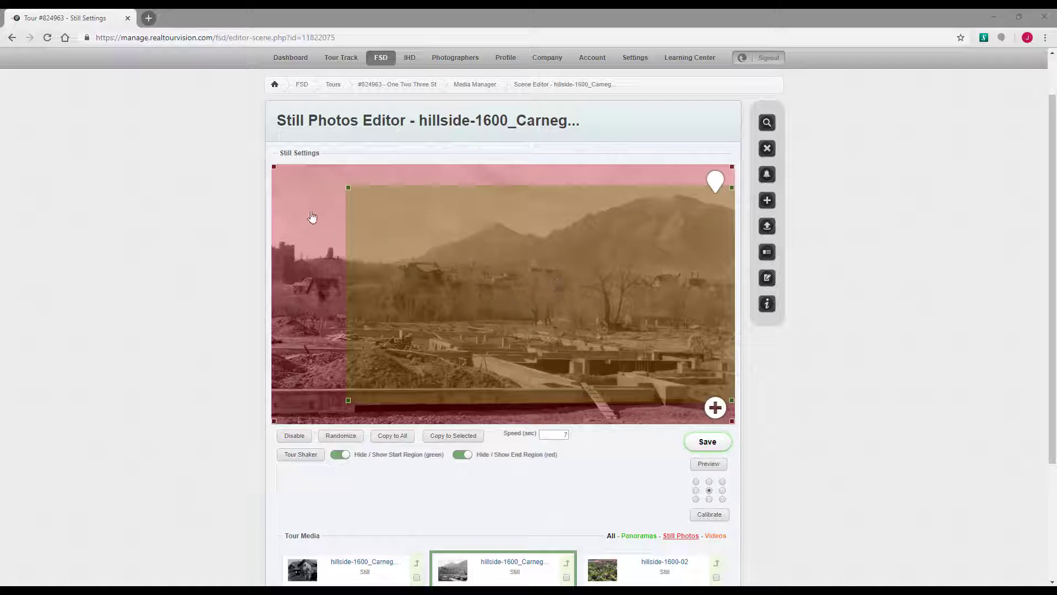
pyautogui.click(708, 464)
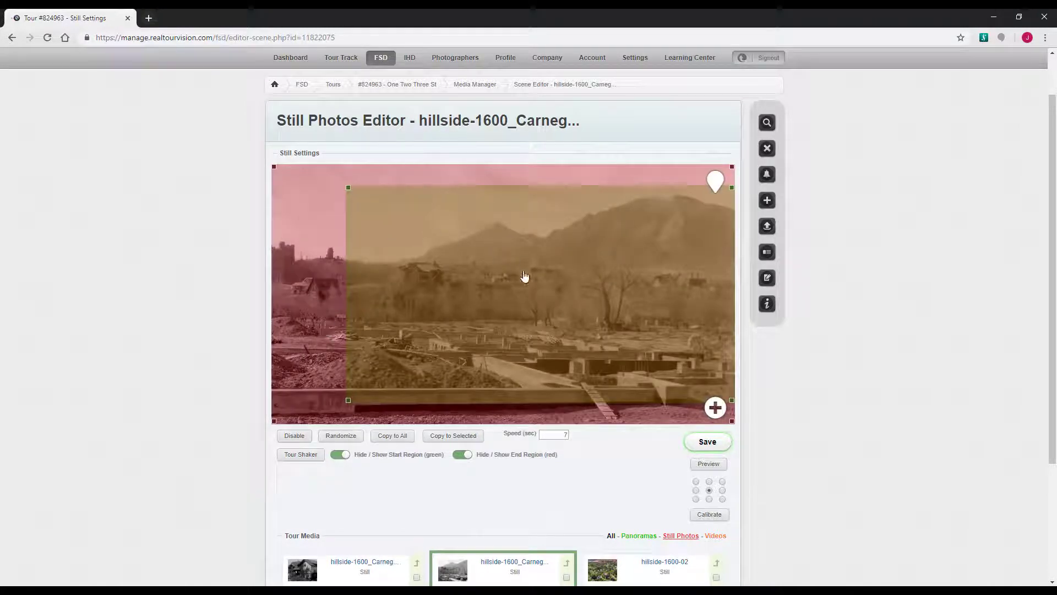
# - Shrink the green start region to a small box near the photo centre and preview it
pyautogui.click(513, 301)
pyautogui.moveTo(348, 188); pyautogui.dragTo(447, 382)
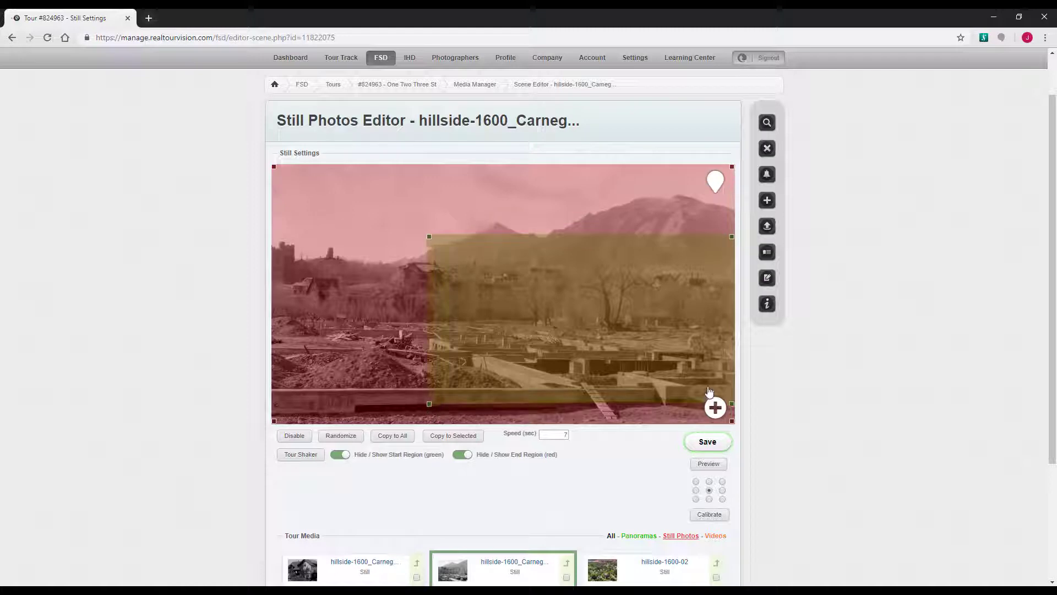
pyautogui.moveTo(732, 402); pyautogui.dragTo(559, 342)
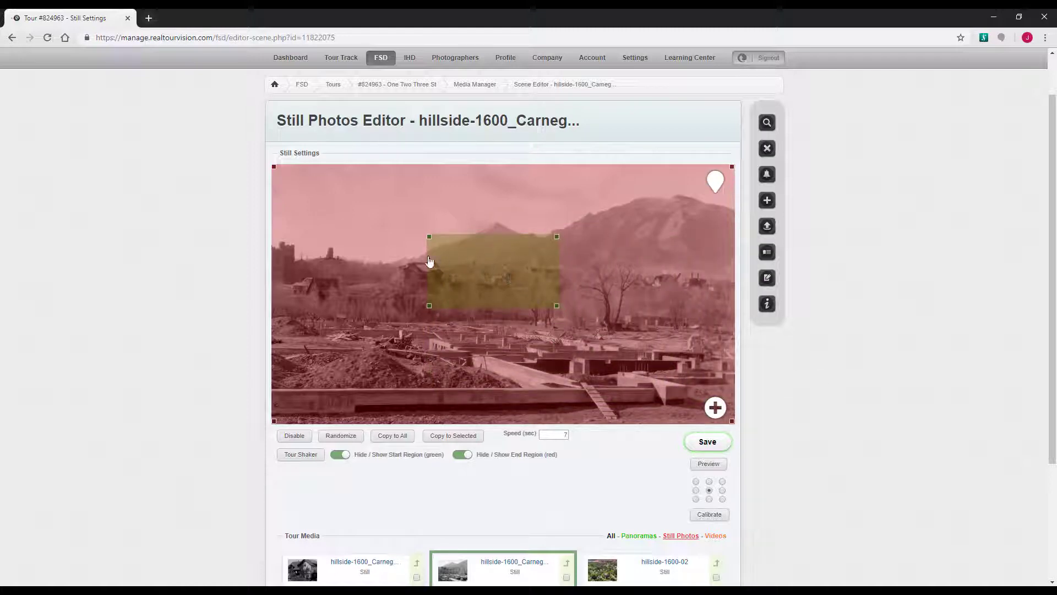
pyautogui.click(711, 465)
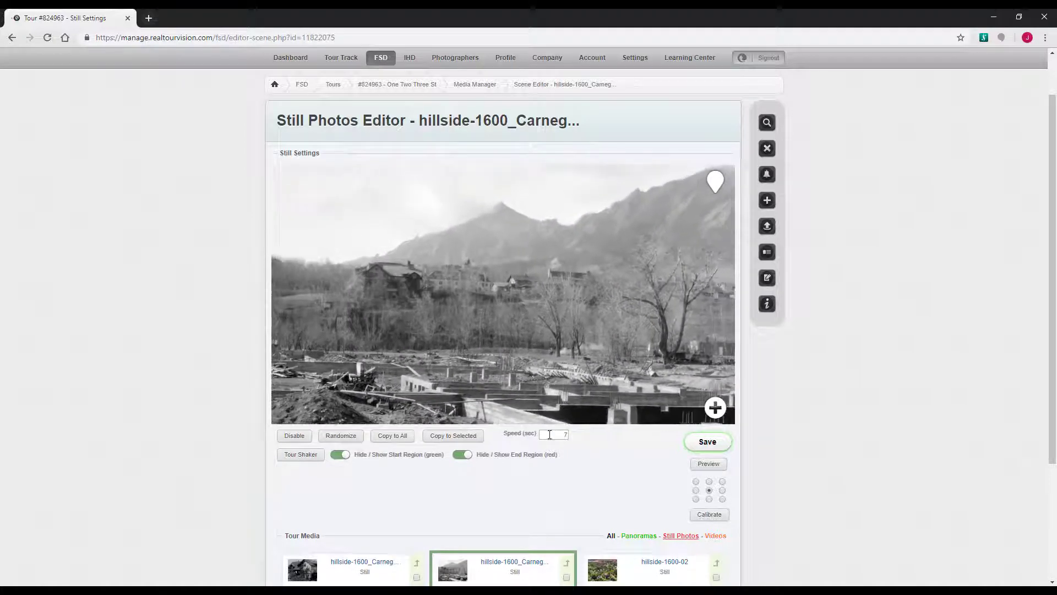
# - Set the pan speed to 10 seconds, save, and preview the saved motion
pyautogui.click(567, 435)
pyautogui.press('BackSpace')
pyautogui.hotkey('ctrl', 'z')
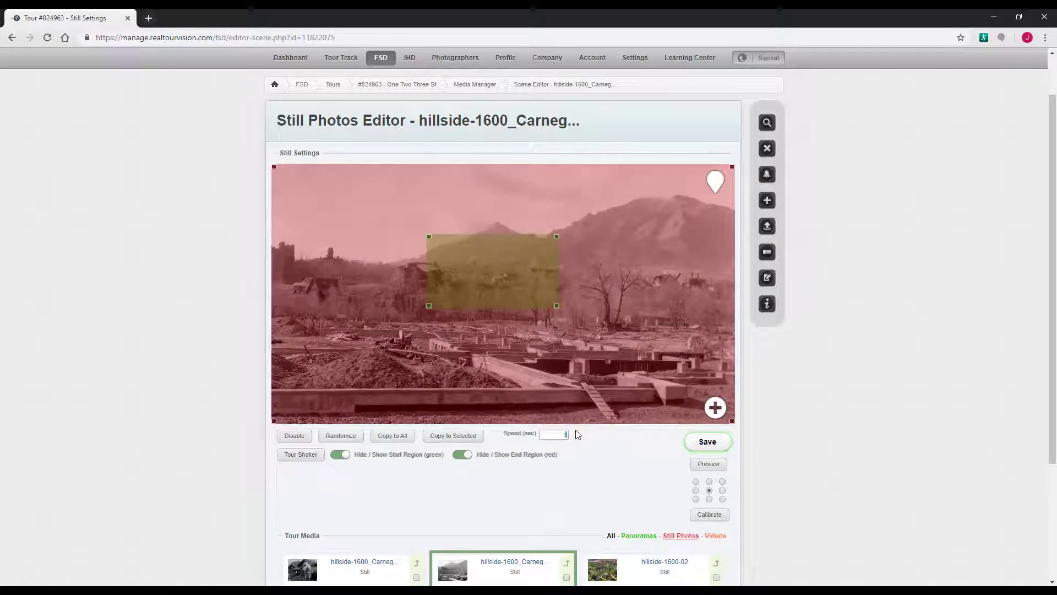
pyautogui.press('Return')
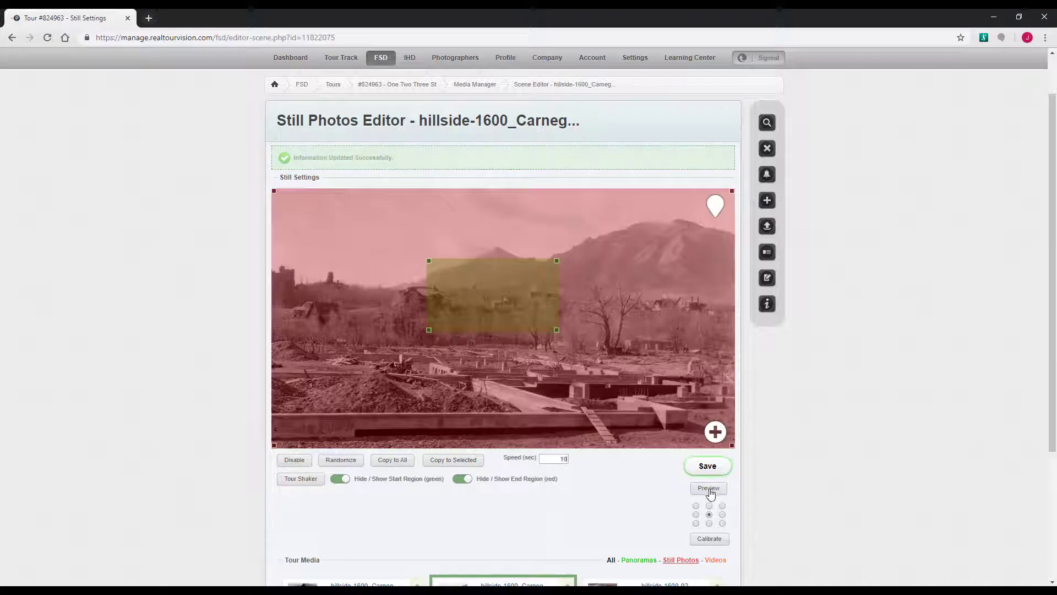
pyautogui.click(709, 464)
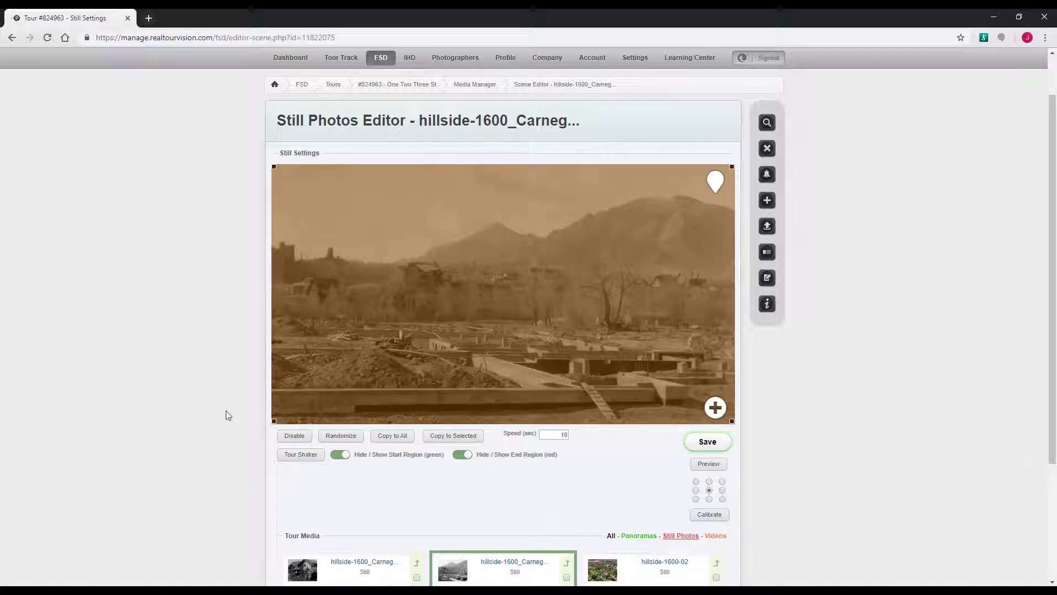
# - Randomize the framing, then move the green start region to the photo's upper-right
pyautogui.click(342, 436)
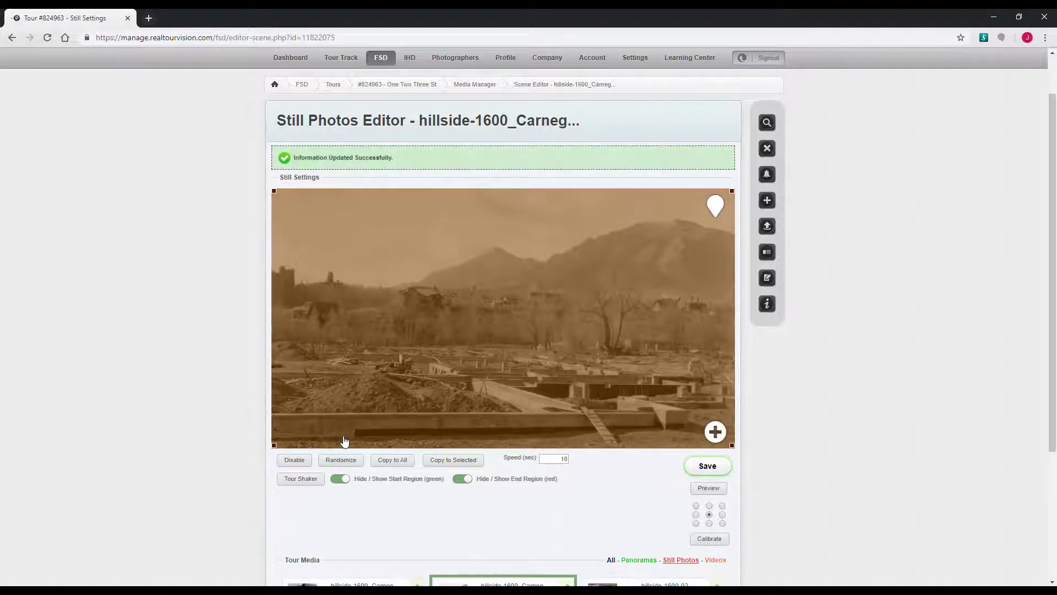
pyautogui.click(339, 435)
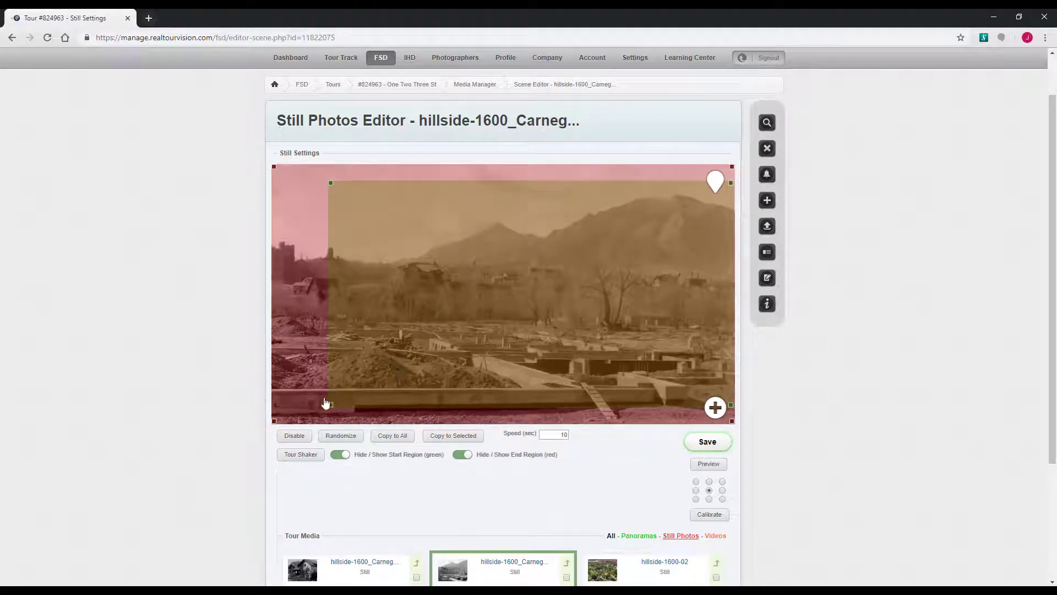
pyautogui.moveTo(331, 409); pyautogui.dragTo(477, 368)
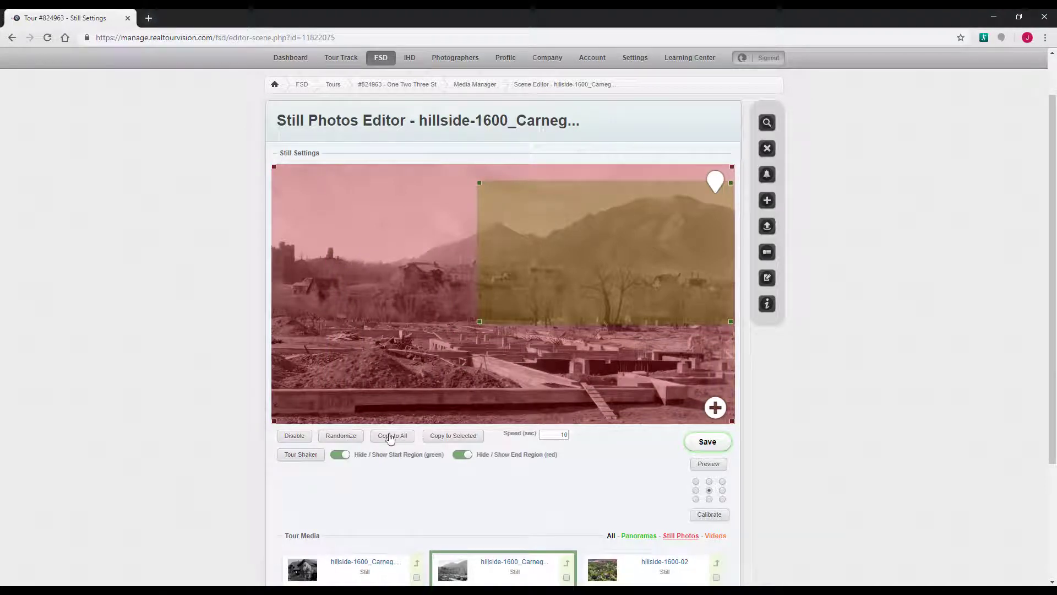
# - Copy these motion settings to the first hillside still and hillside-1600-03
pyautogui.scroll(-2, 444, 439)
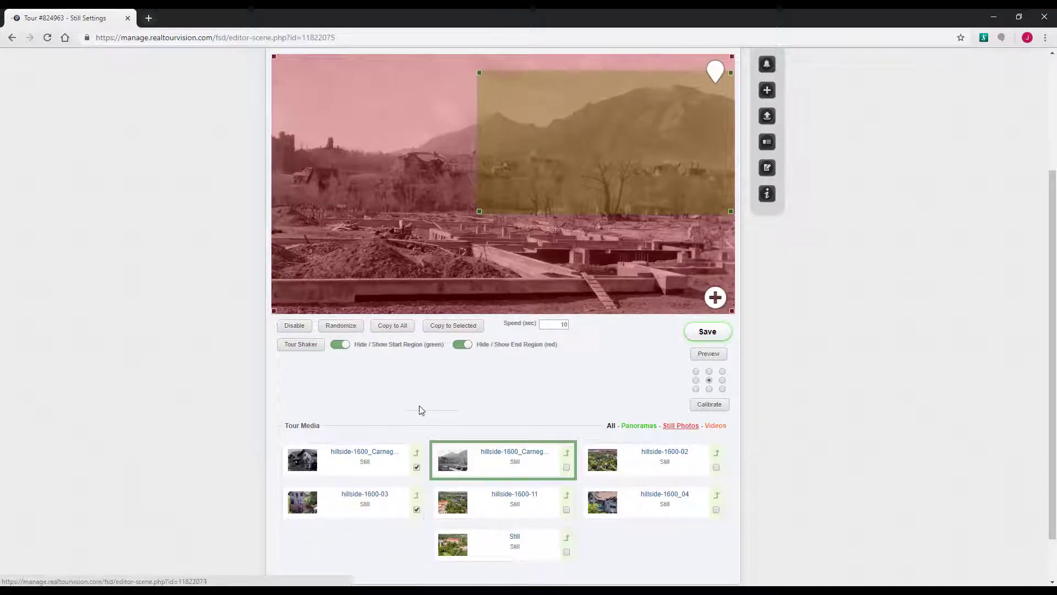
pyautogui.click(434, 326)
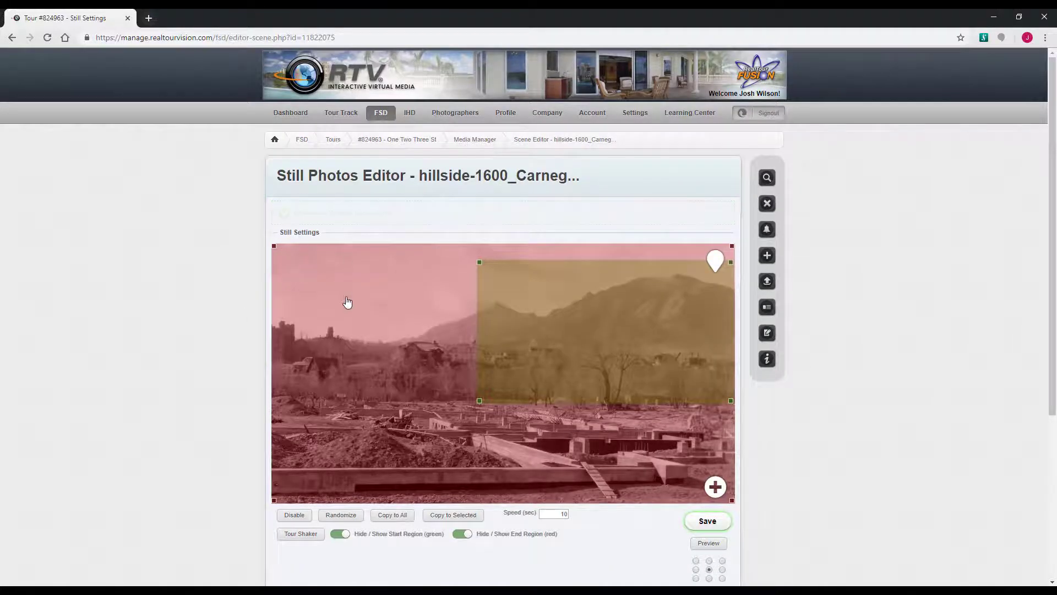
pyautogui.scroll(-4, 255, 368)
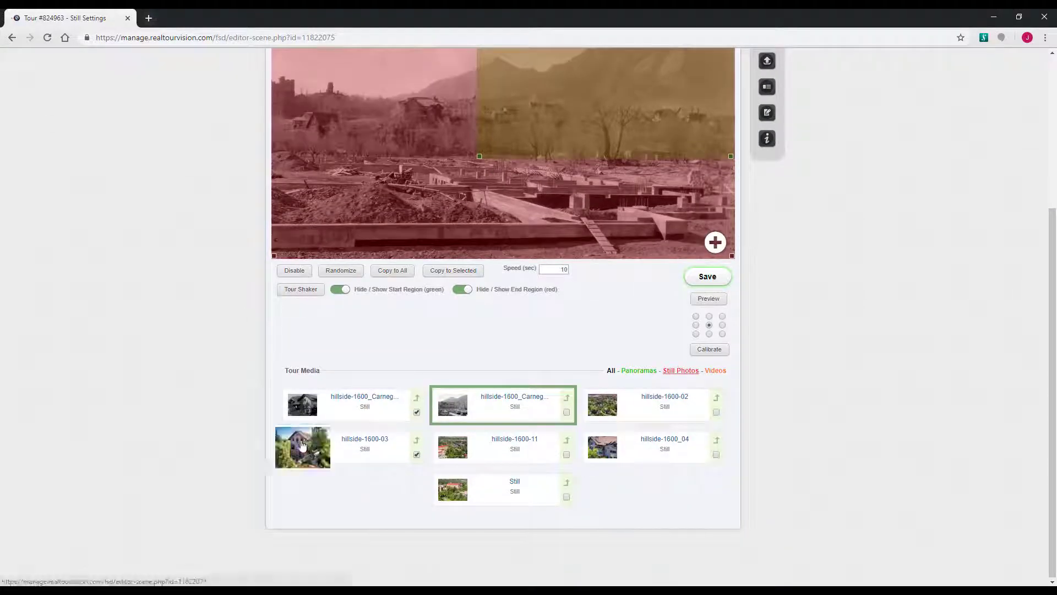
# - Open hillside-1600-03 and toggle its green start and red end region overlays off and back on
pyautogui.click(302, 445)
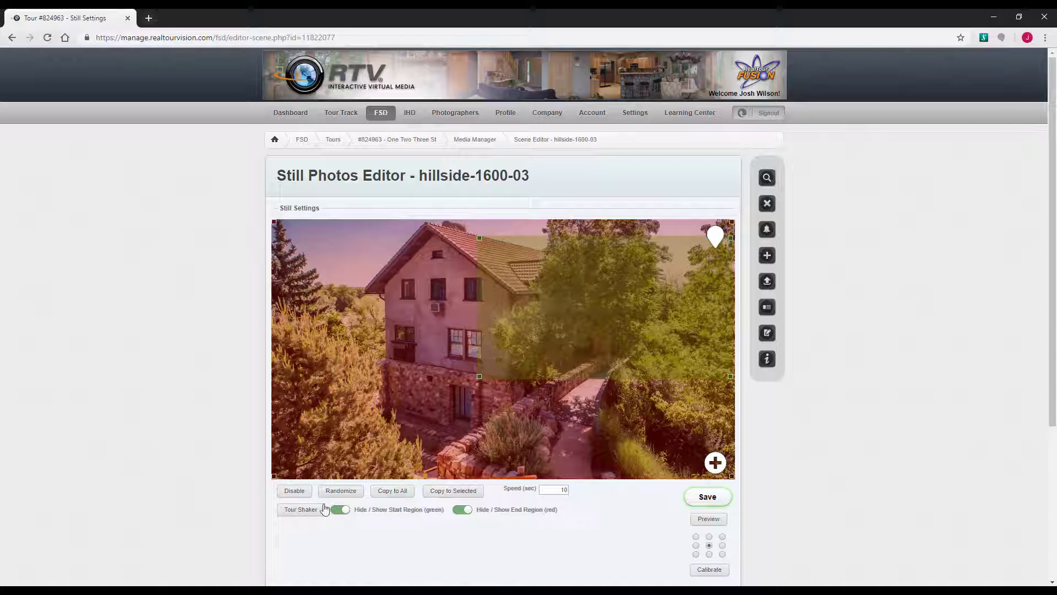
pyautogui.click(341, 510)
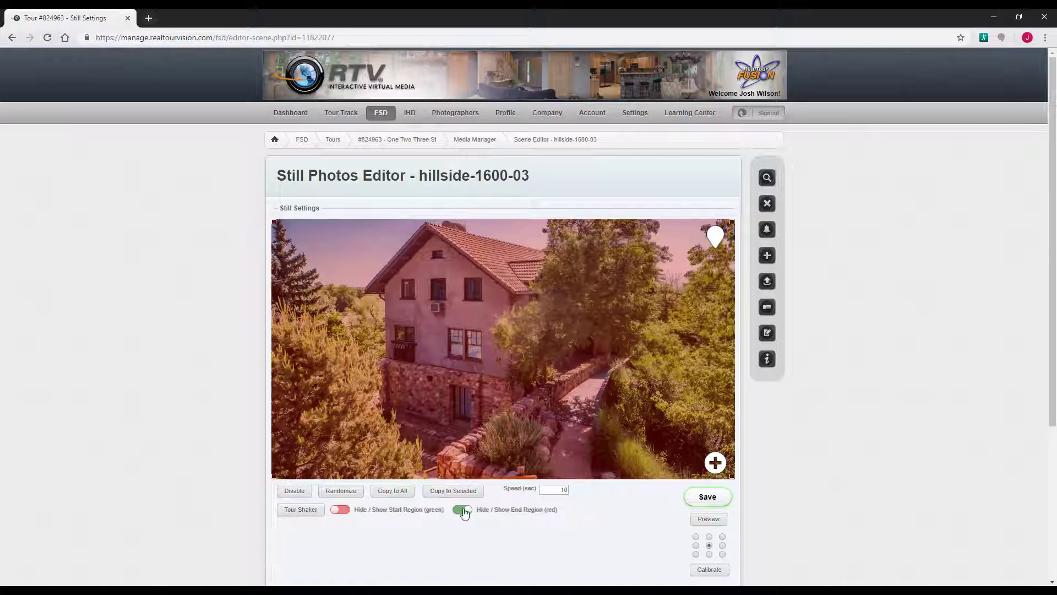
pyautogui.click(464, 510)
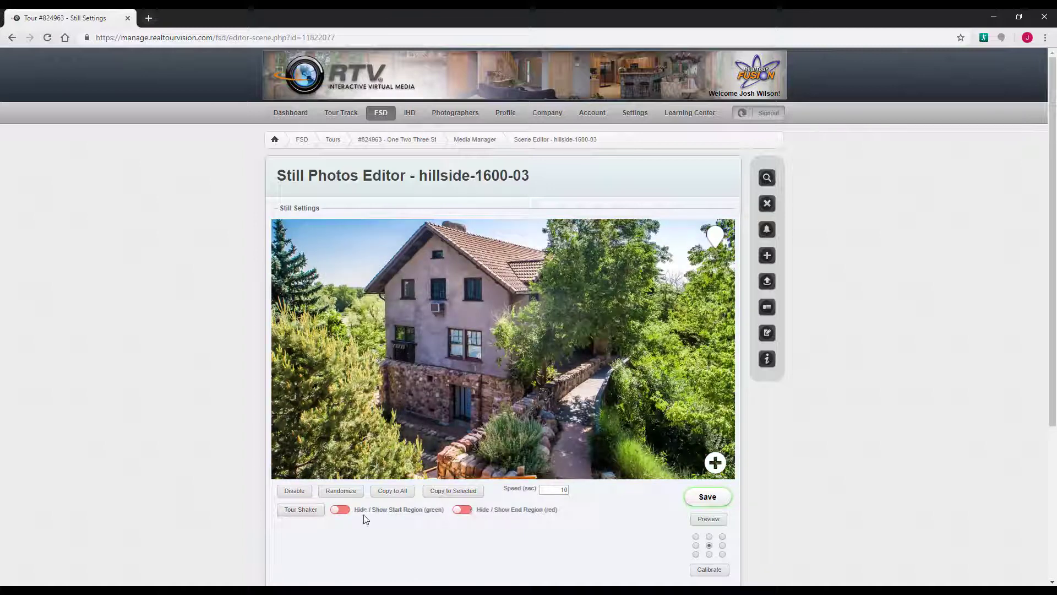
pyautogui.click(342, 510)
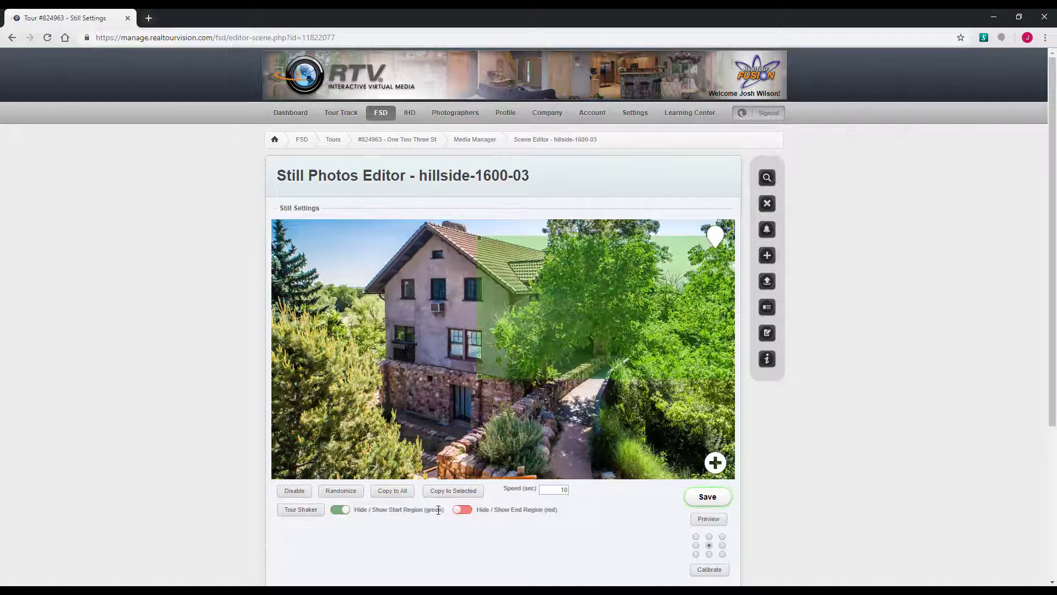
pyautogui.click(470, 516)
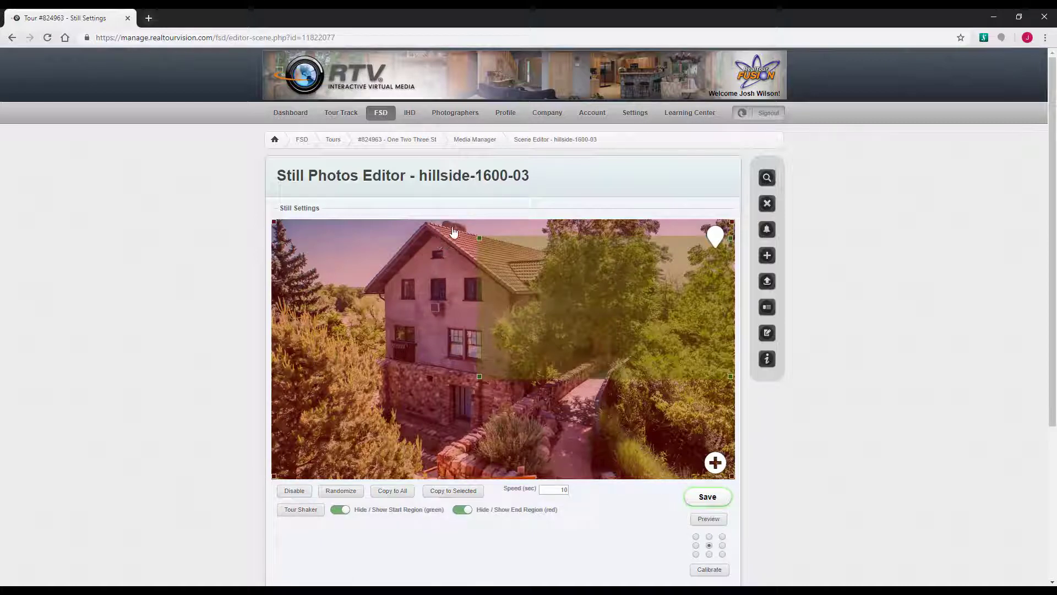
# - Try the top-centre and bottom-centre calibration points, then settle on the centre point
pyautogui.click(709, 537)
pyautogui.click(709, 571)
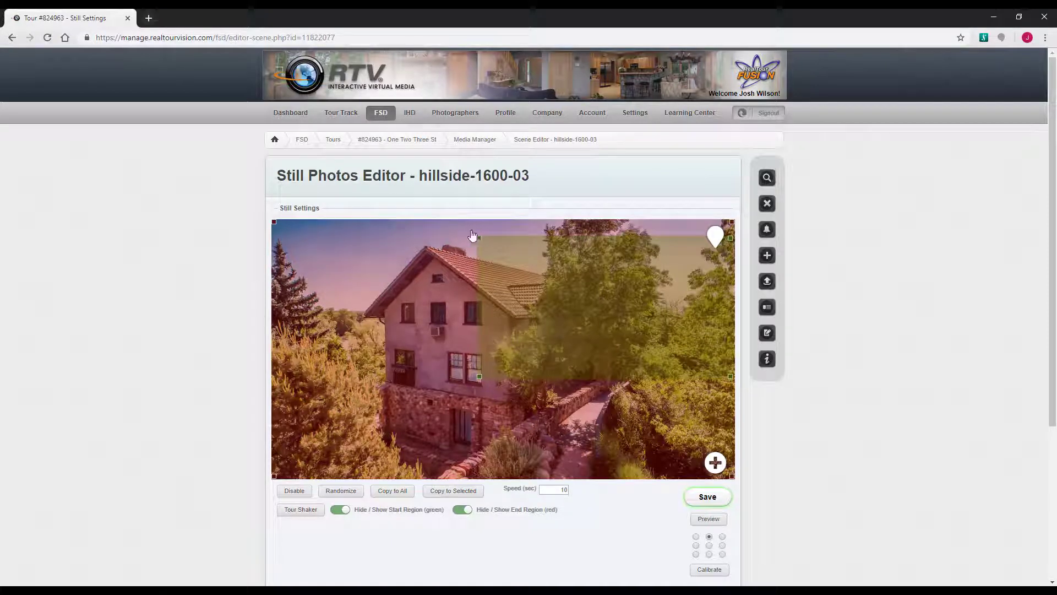
pyautogui.click(710, 554)
pyautogui.click(718, 573)
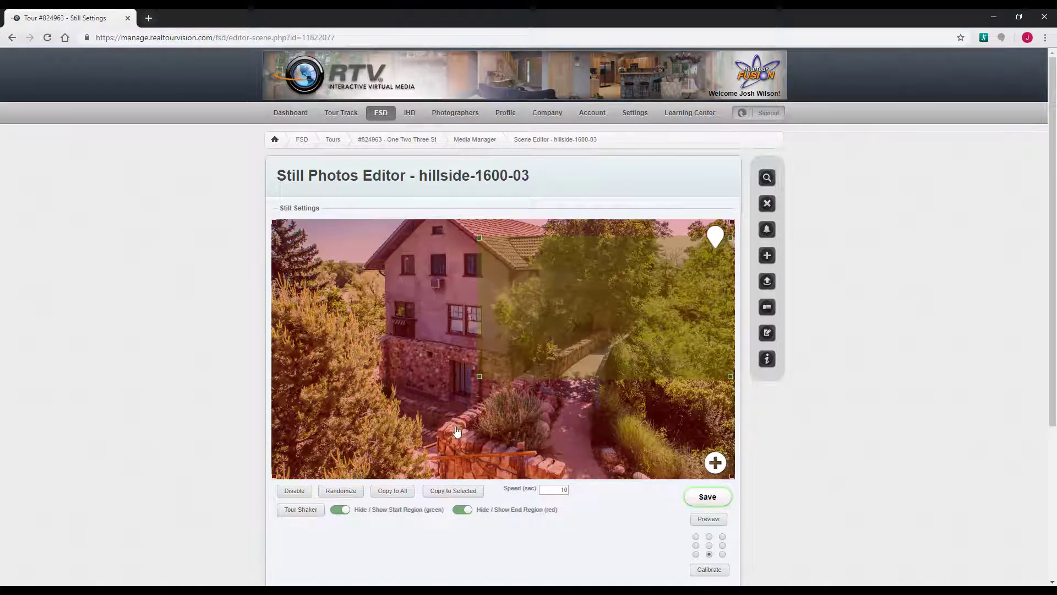
pyautogui.click(710, 544)
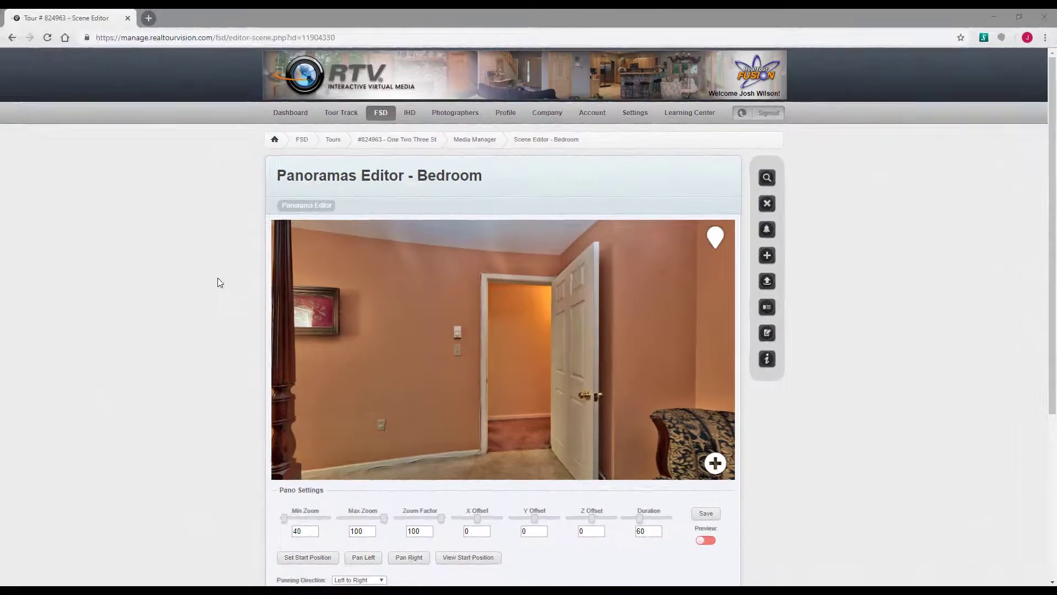
# - Open the Bedroom panorama from Tour Media for editing
pyautogui.scroll(-2, 218, 279)
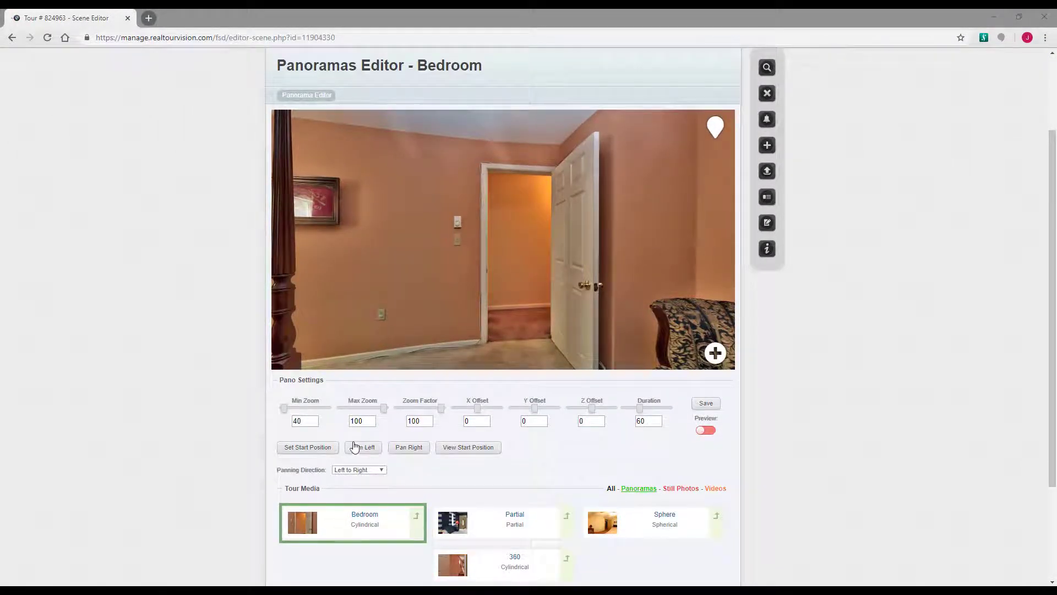
pyautogui.scroll(-1, 307, 444)
pyautogui.scroll(2, 309, 438)
pyautogui.scroll(-1, 305, 435)
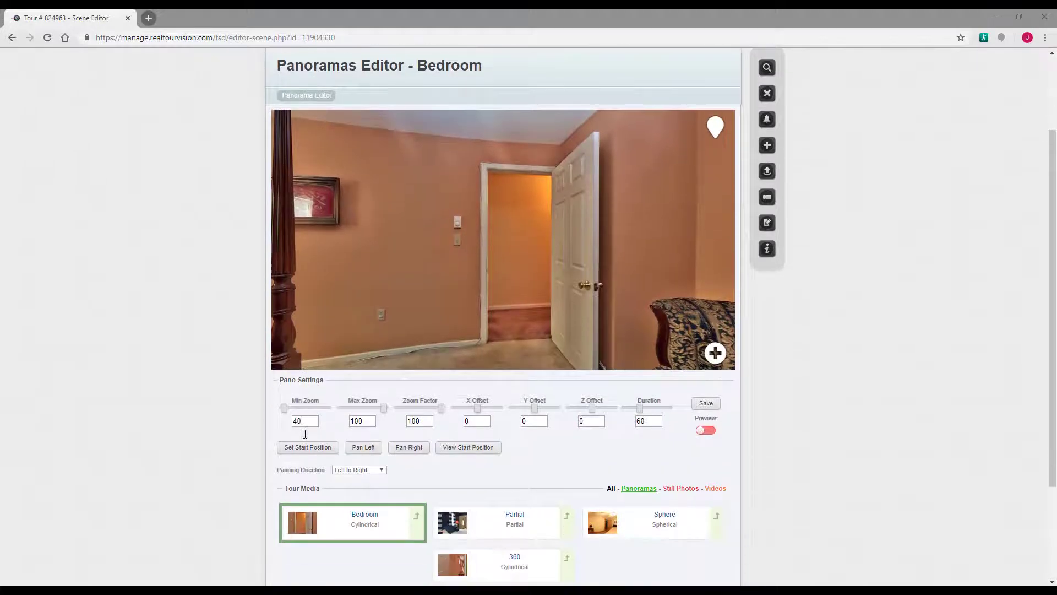
pyautogui.click(306, 523)
pyautogui.scroll(-2, 223, 379)
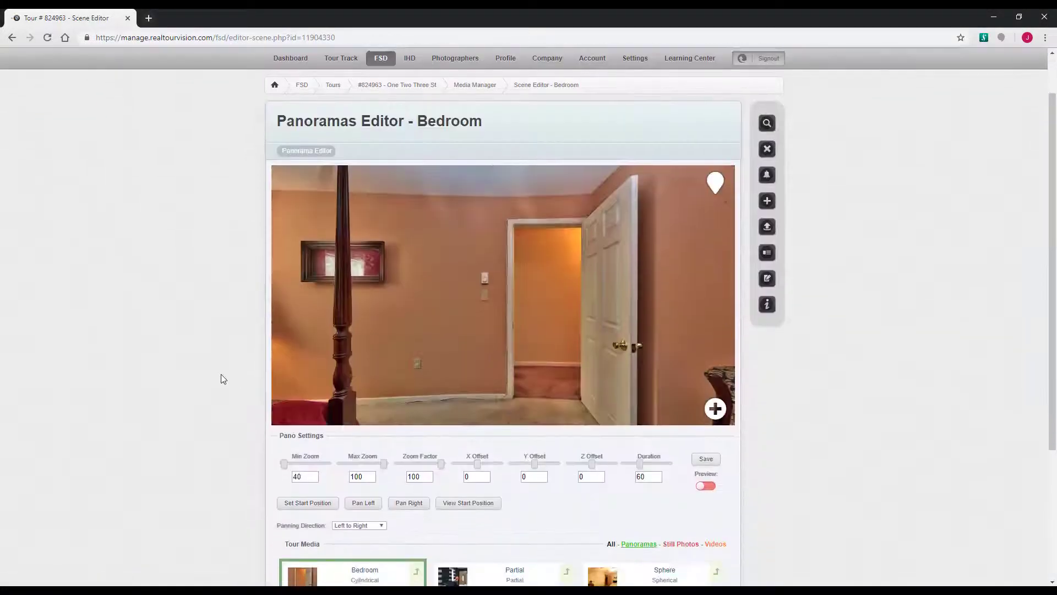
pyautogui.scroll(2, 225, 371)
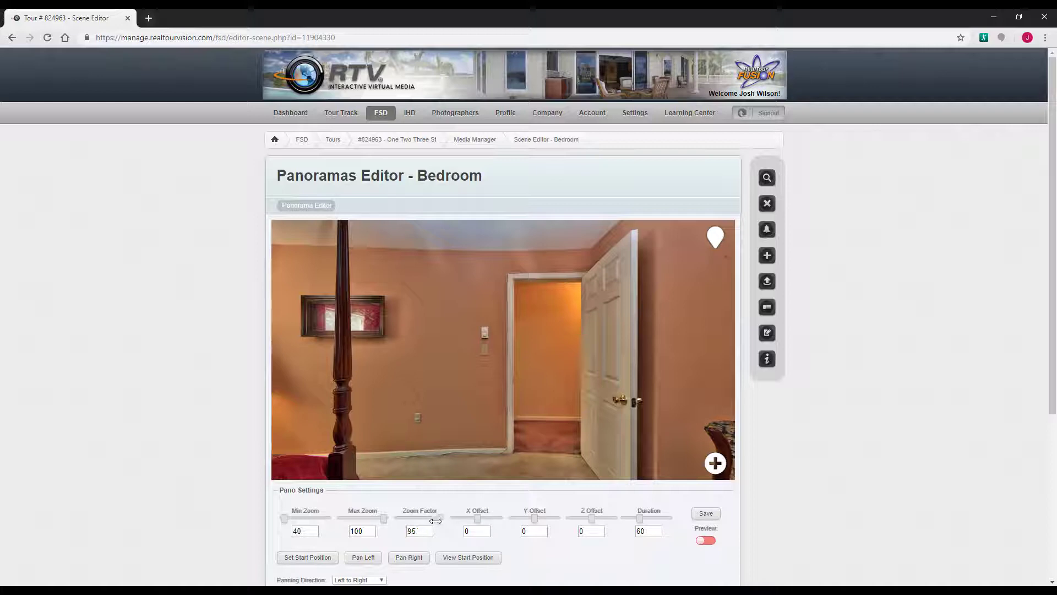
# - Adjust the Zoom Factor slider until it reads 81
pyautogui.moveTo(436, 521); pyautogui.dragTo(420, 522)
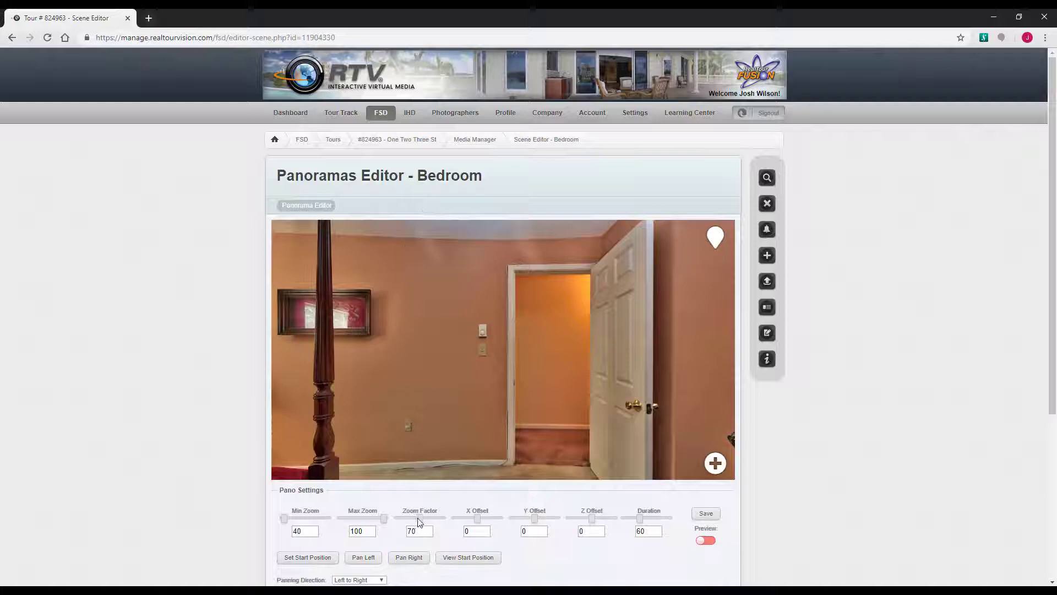
pyautogui.moveTo(421, 518); pyautogui.dragTo(418, 519)
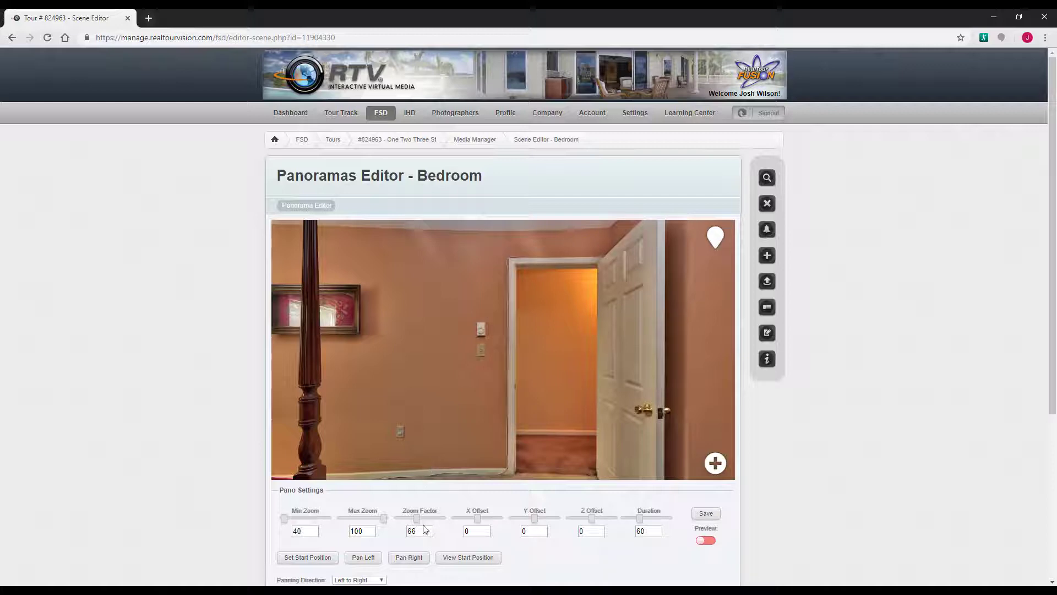
pyautogui.moveTo(419, 517); pyautogui.dragTo(433, 520)
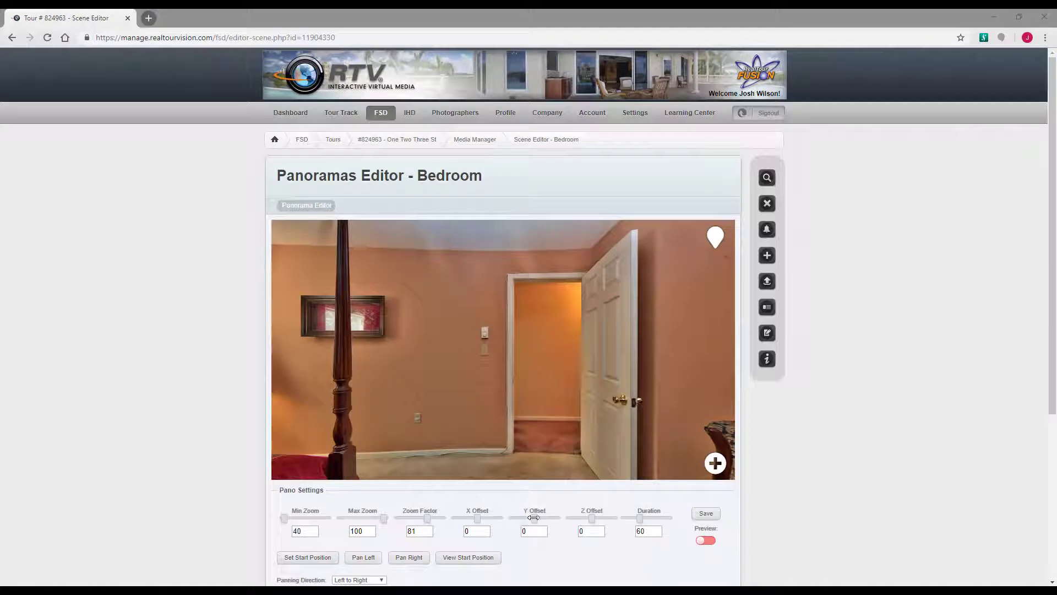
# - Test the Y and Z offsets, reset both to 0, and turn the view toward the bed and window
pyautogui.moveTo(534, 518); pyautogui.dragTo(535, 520)
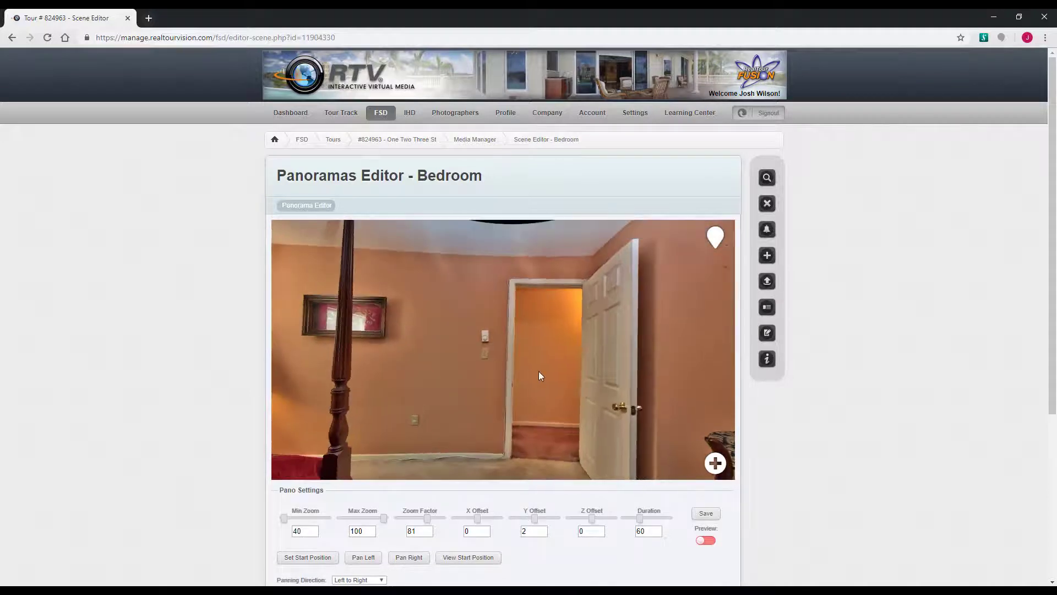
pyautogui.doubleClick(526, 529)
pyautogui.write('0')
pyautogui.moveTo(592, 516); pyautogui.dragTo(591, 518)
pyautogui.doubleClick(589, 530)
pyautogui.write('0')
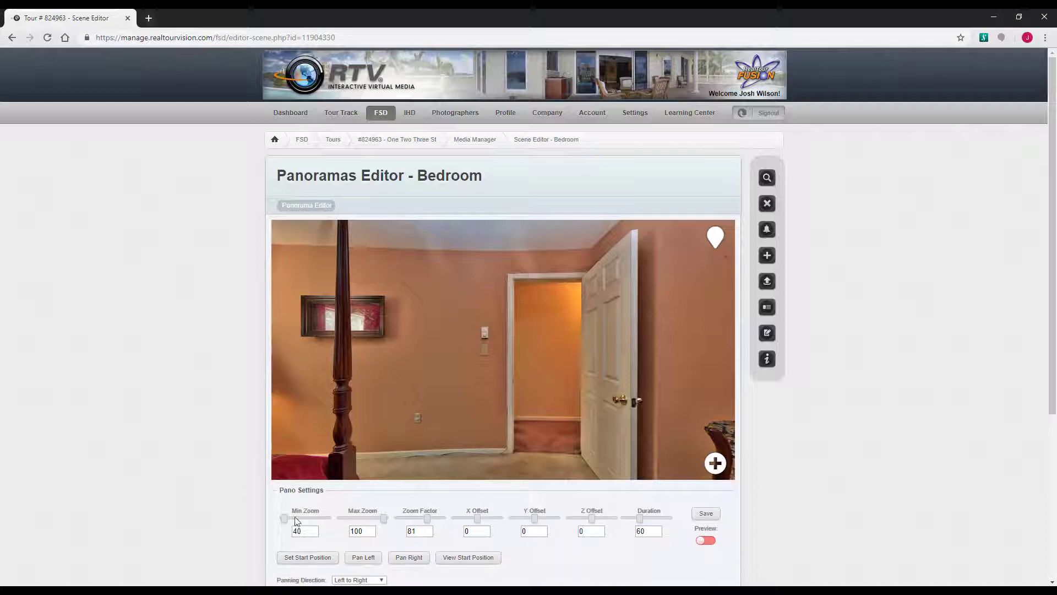
pyautogui.moveTo(408, 398); pyautogui.dragTo(565, 381)
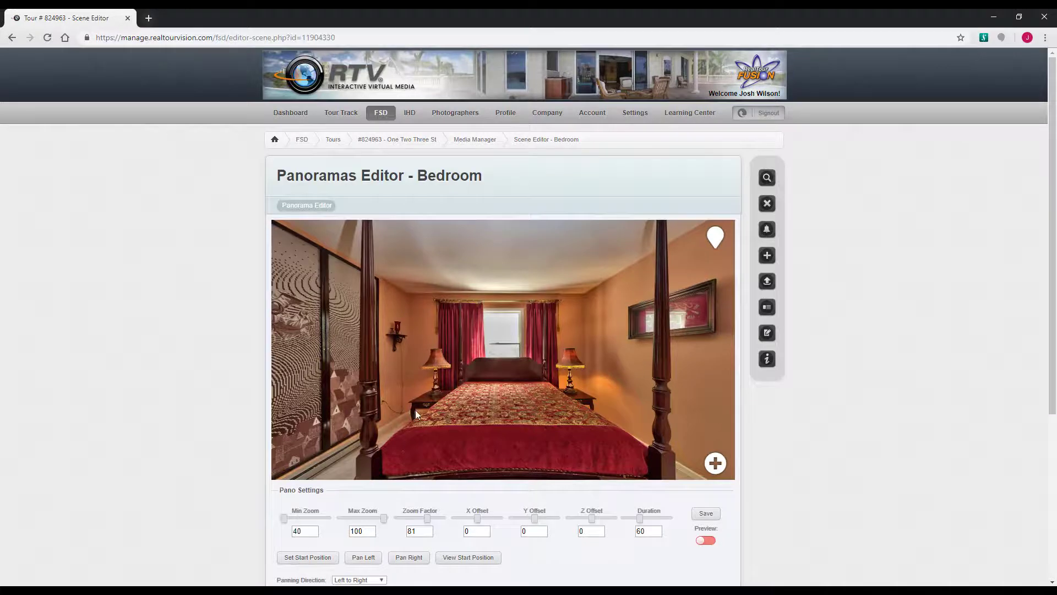
# - Swing away, return to the saved start view, test Pan Right and Pan Left, and recentre the bed
pyautogui.moveTo(564, 379); pyautogui.dragTo(460, 389)
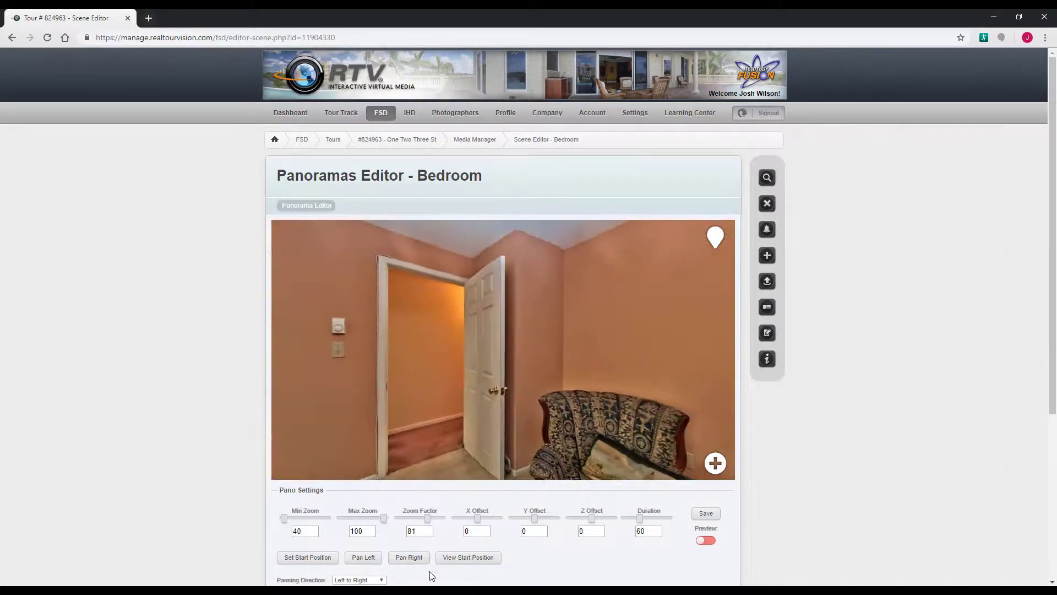
pyautogui.click(465, 559)
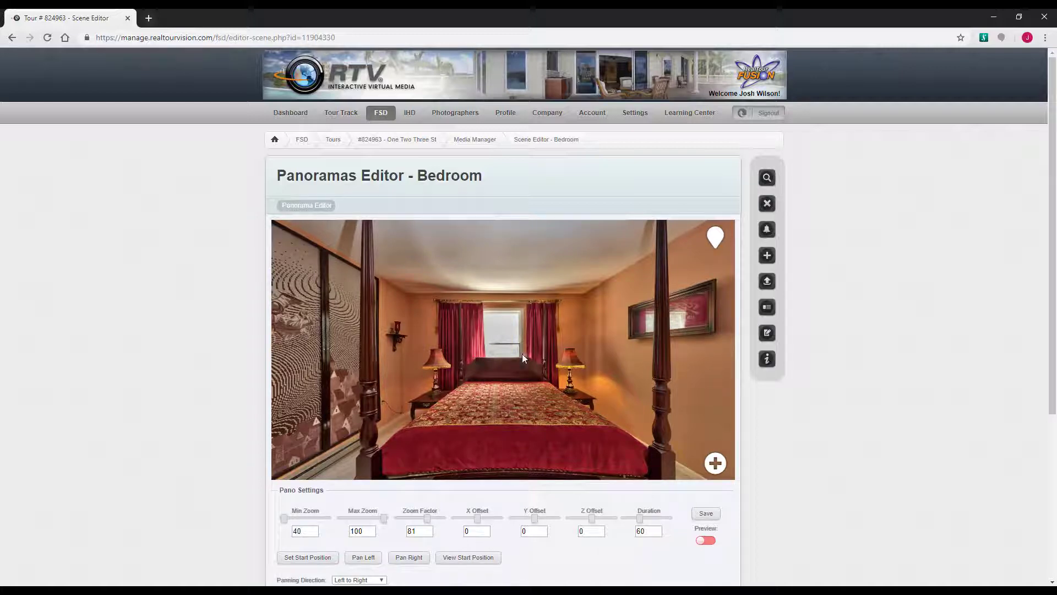
pyautogui.click(399, 557)
pyautogui.click(376, 559)
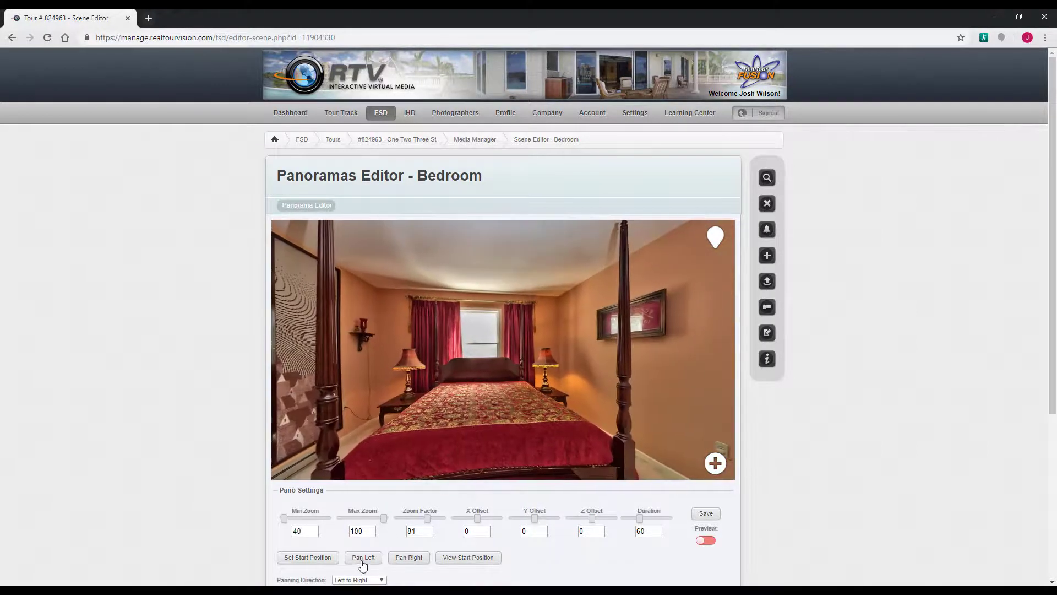
pyautogui.click(360, 557)
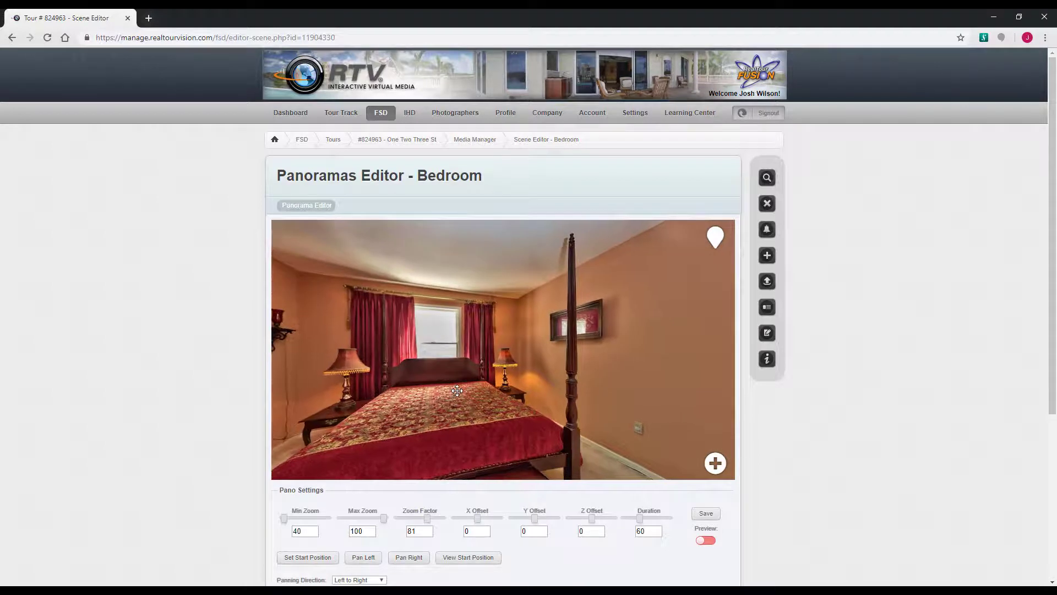
pyautogui.moveTo(457, 390); pyautogui.dragTo(524, 385)
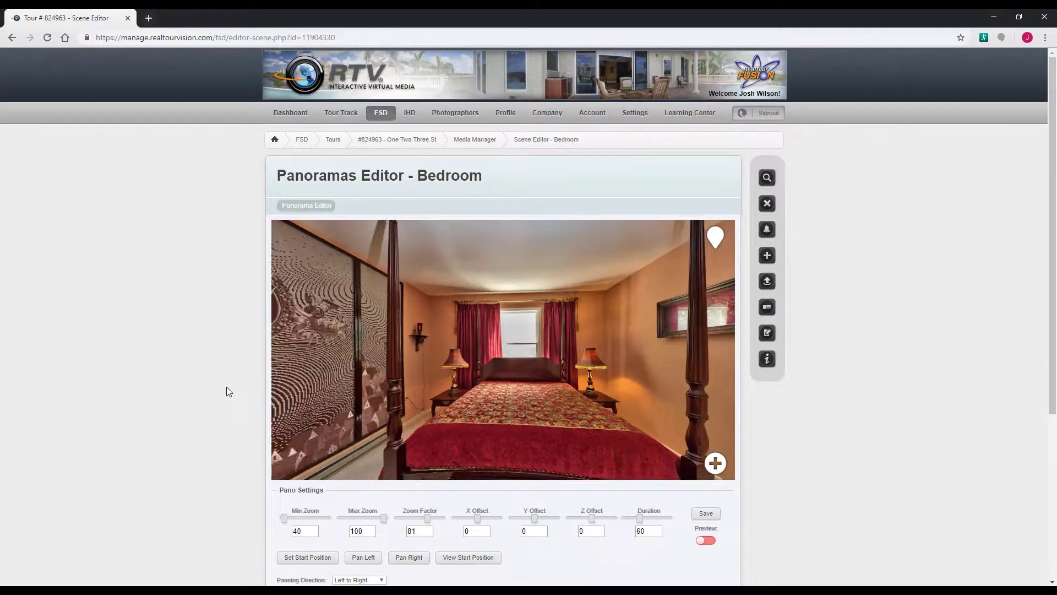
# - Set the Bedroom panorama's Duration to 84
pyautogui.scroll(-1, 227, 386)
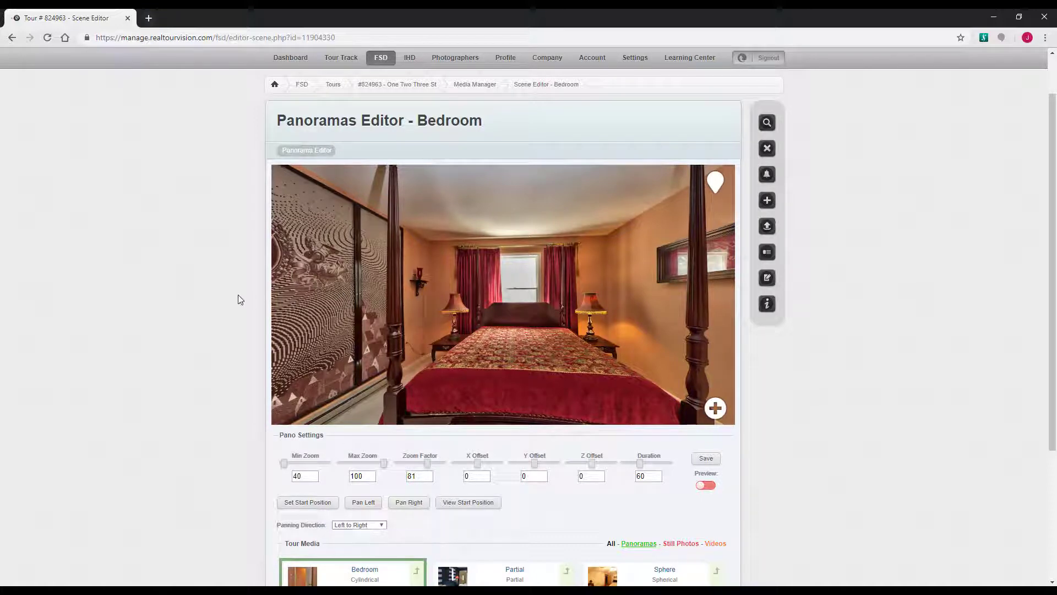
pyautogui.rightClick(644, 294)
pyautogui.click(405, 309)
pyautogui.scroll(2, 322, 311)
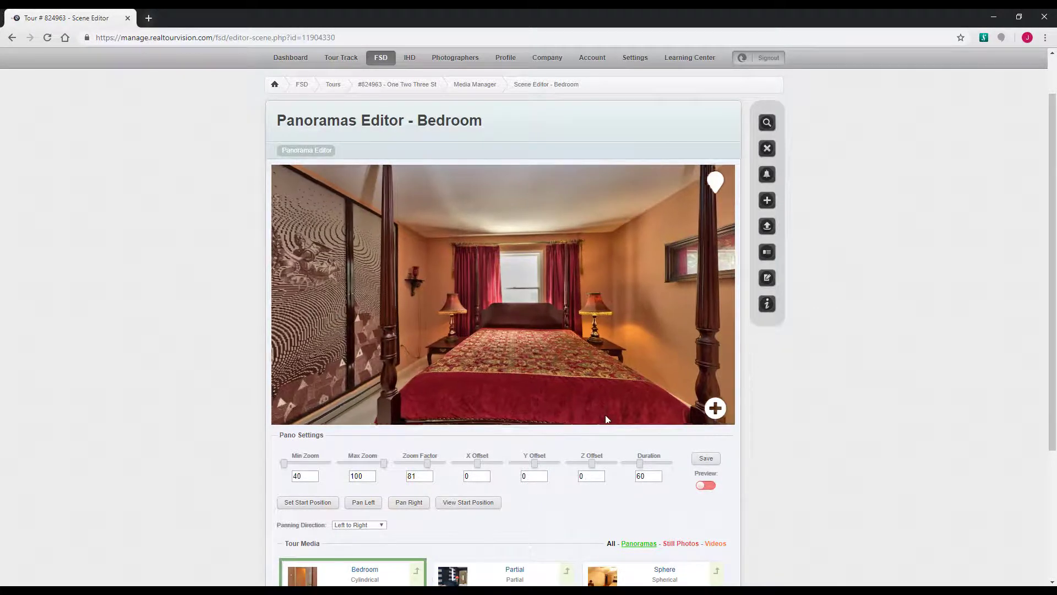
pyautogui.doubleClick(651, 477)
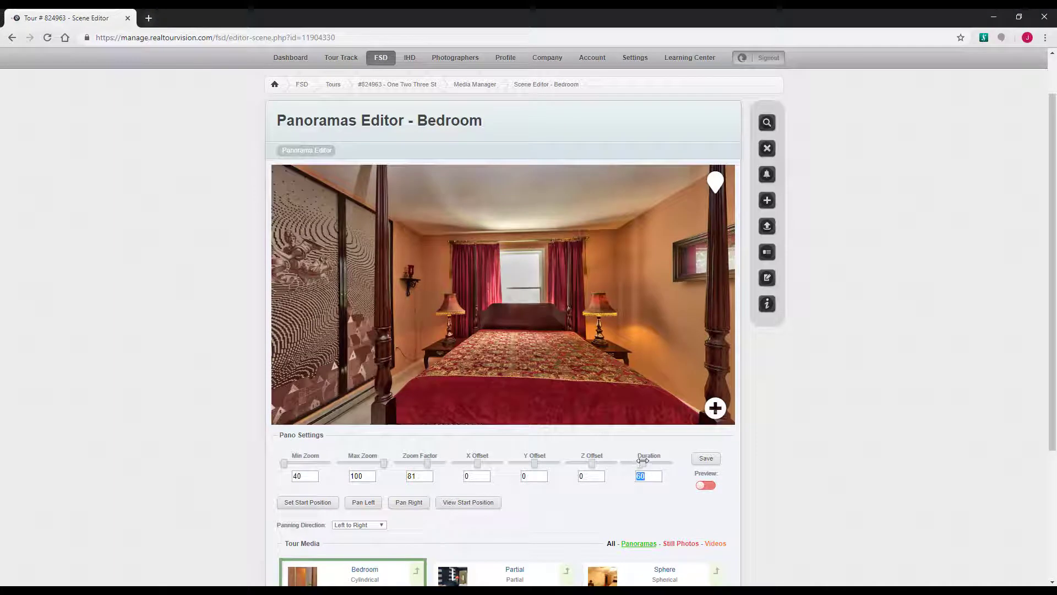
pyautogui.moveTo(643, 460); pyautogui.dragTo(646, 461)
# - Preview the automatic pan, stop it, and save the panorama settings
pyautogui.click(705, 485)
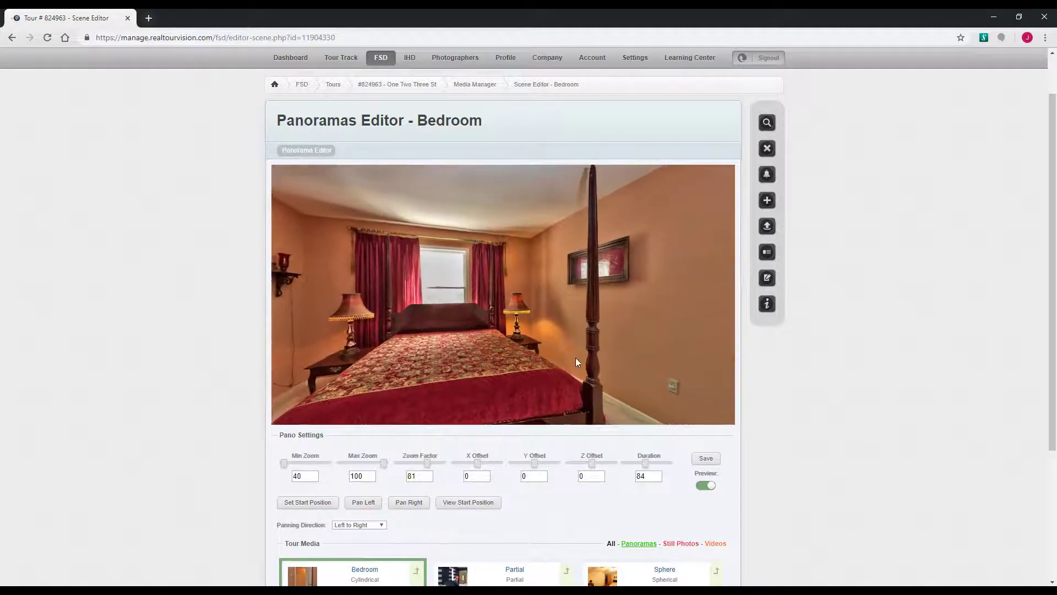
pyautogui.click(706, 487)
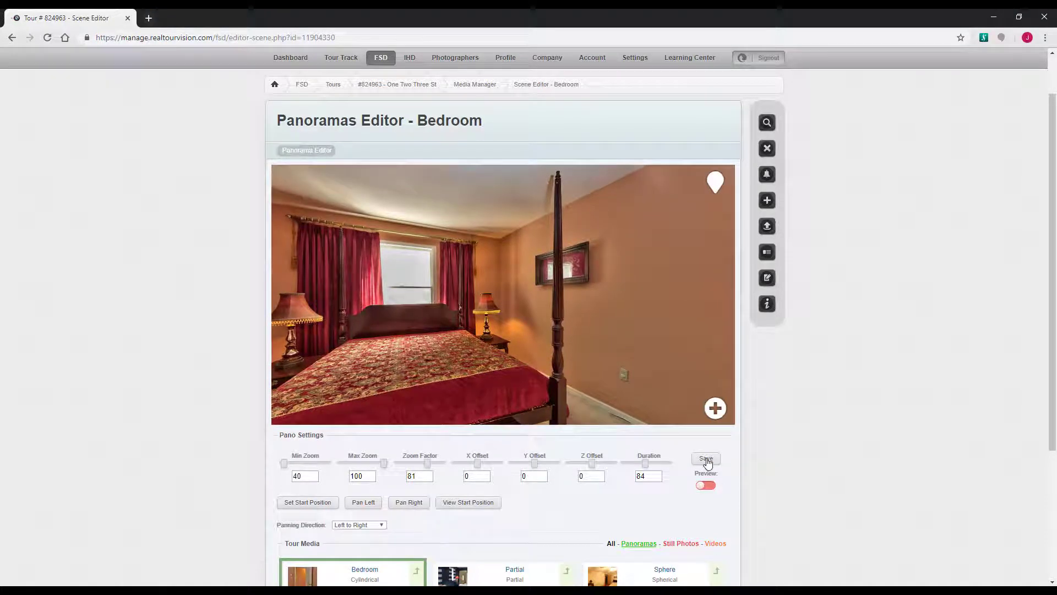
pyautogui.click(707, 460)
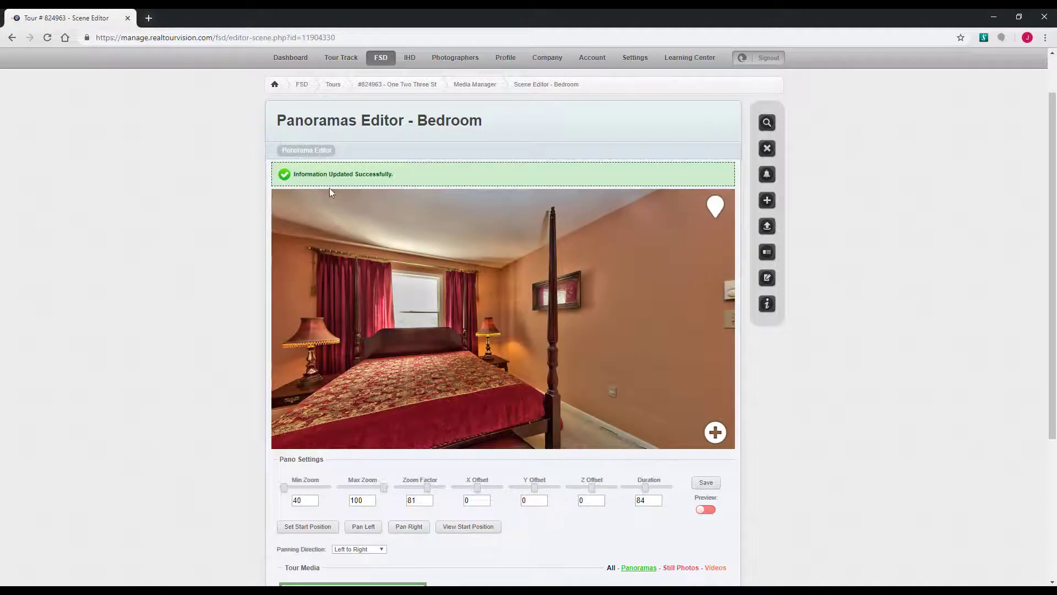
pyautogui.scroll(-2, 219, 229)
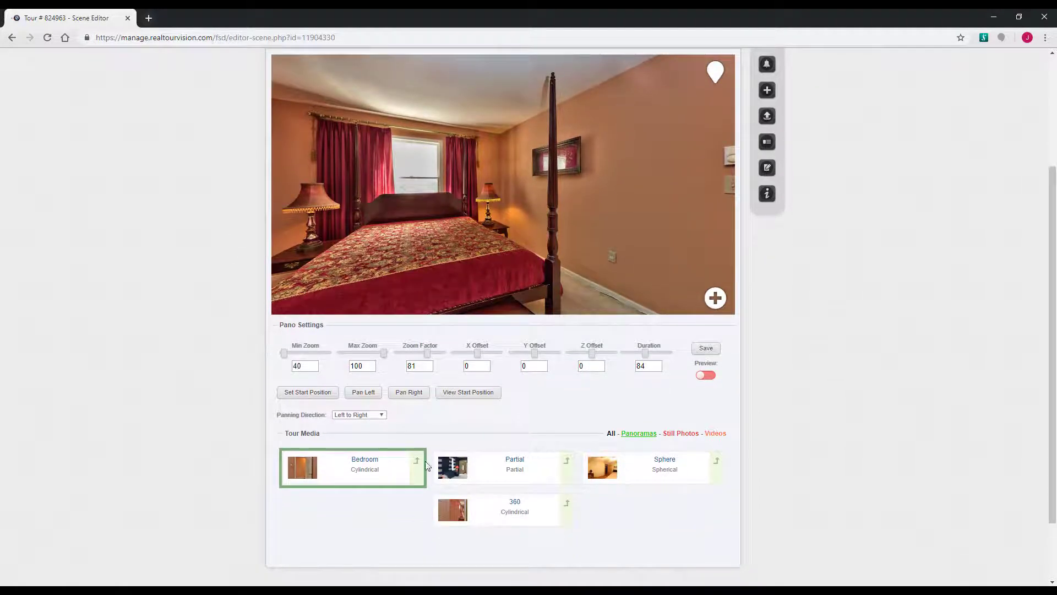
# - Open the Partial panorama (60-second duration, 200 HFov, left-to-right panning) in the Panoramas Editor
pyautogui.click(469, 472)
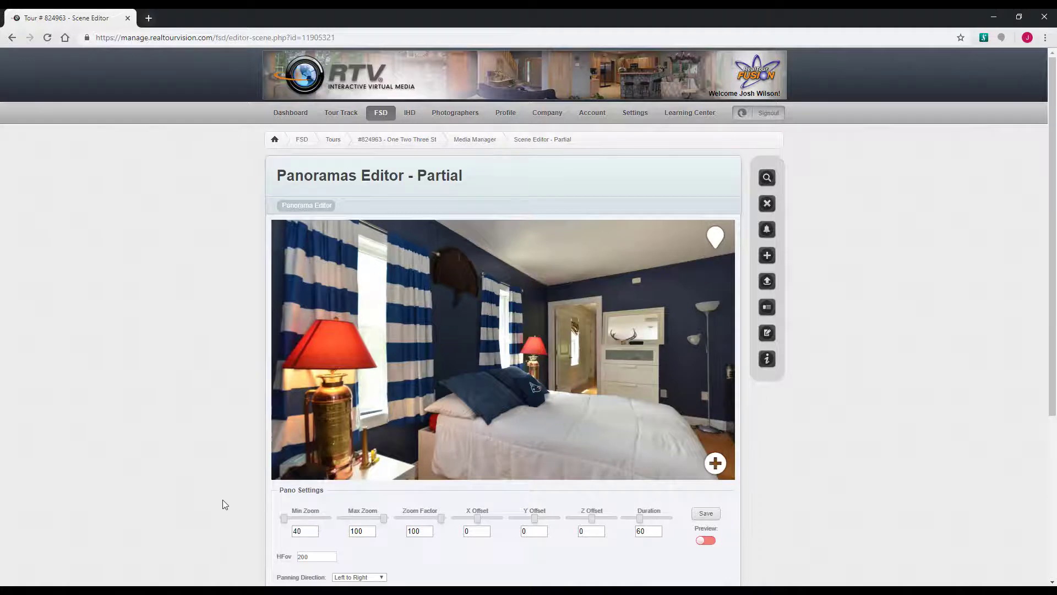
pyautogui.scroll(-1, 222, 499)
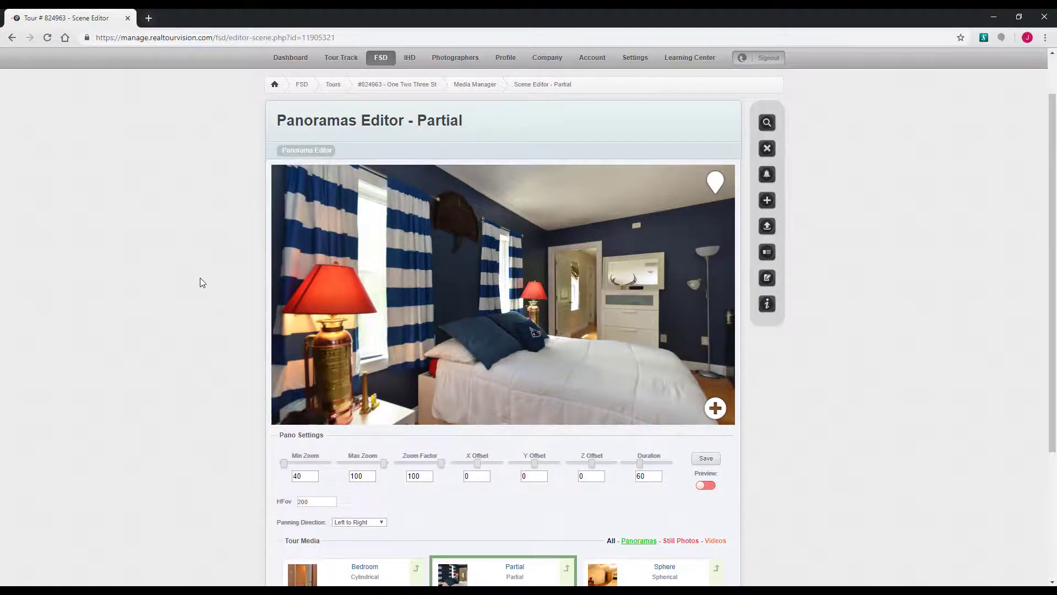
# - Filter Tour Media to Videos, play video 171649, and bring up its Thumbnails page
pyautogui.scroll(1, 200, 278)
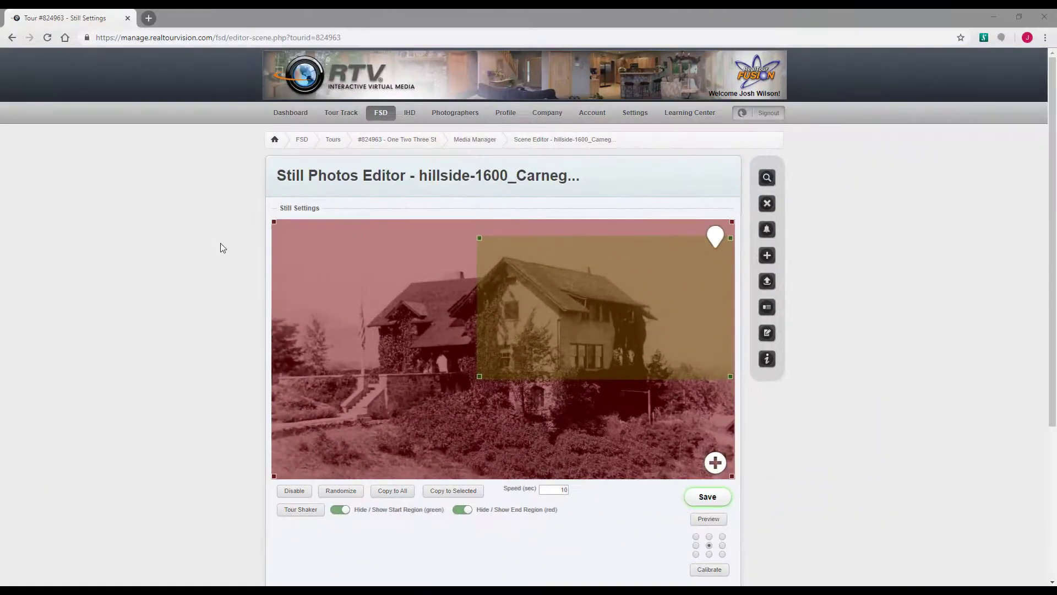
pyautogui.scroll(-4, 221, 246)
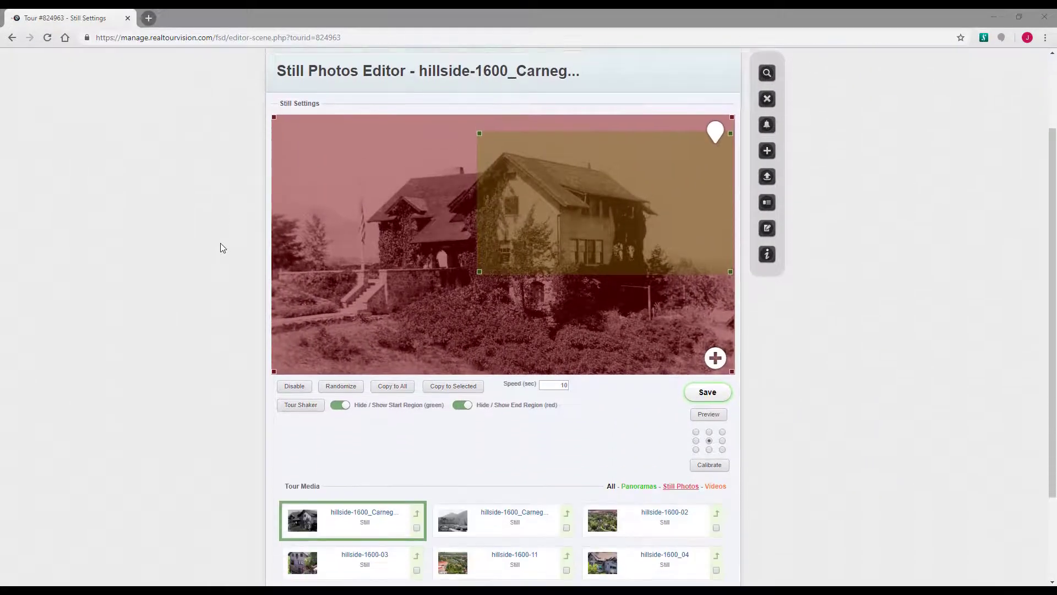
pyautogui.scroll(4, 220, 243)
pyautogui.scroll(-4, 239, 246)
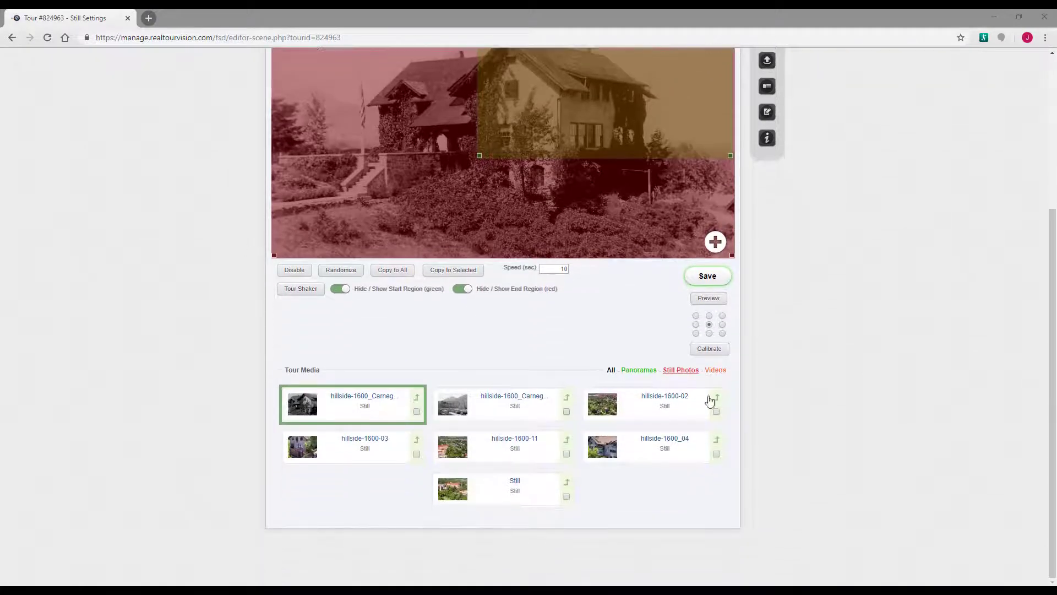
pyautogui.click(716, 371)
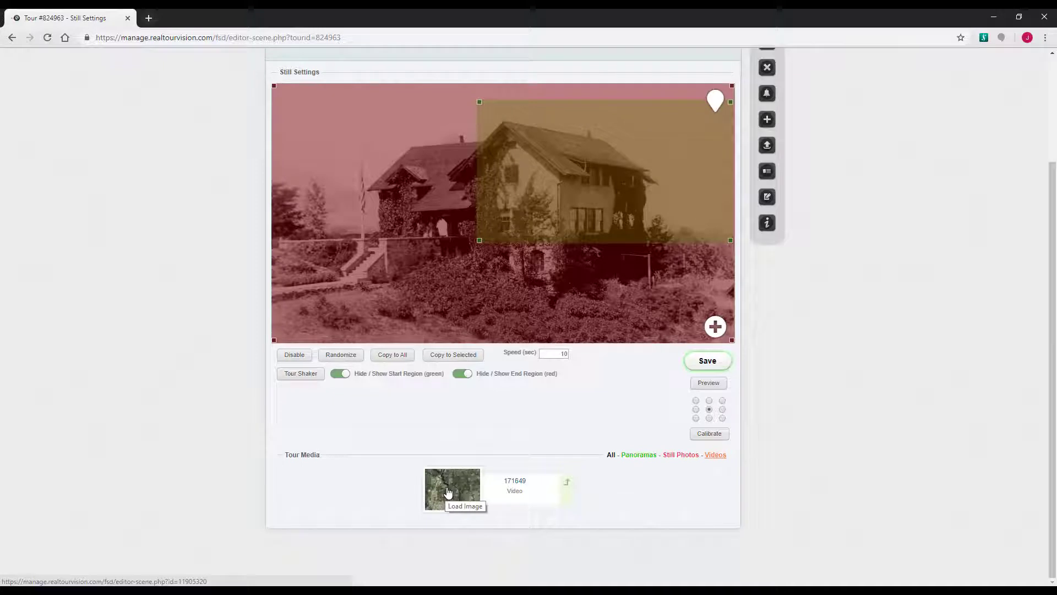
pyautogui.click(460, 493)
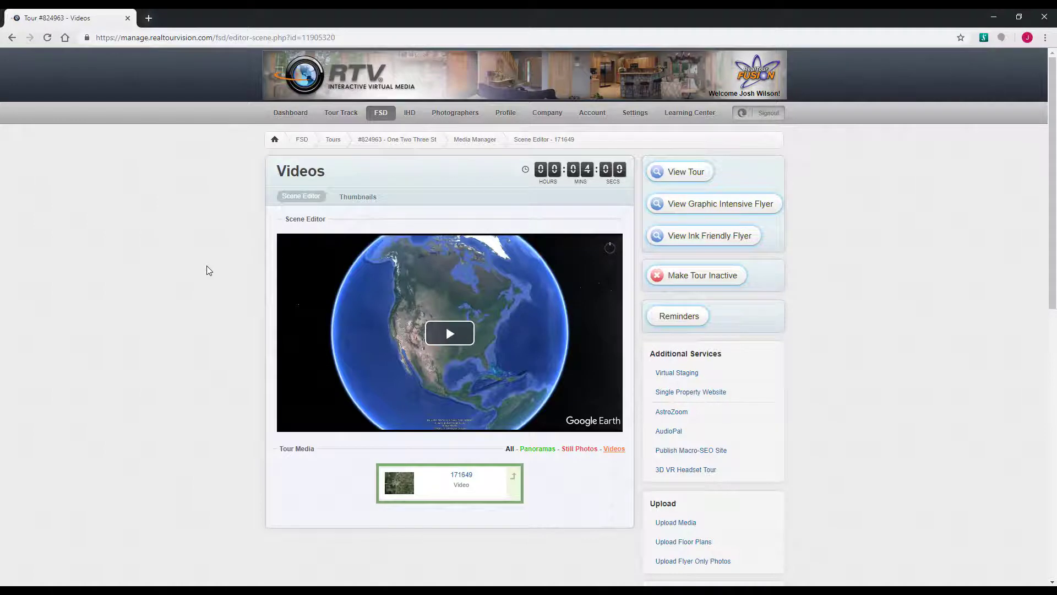
pyautogui.click(455, 333)
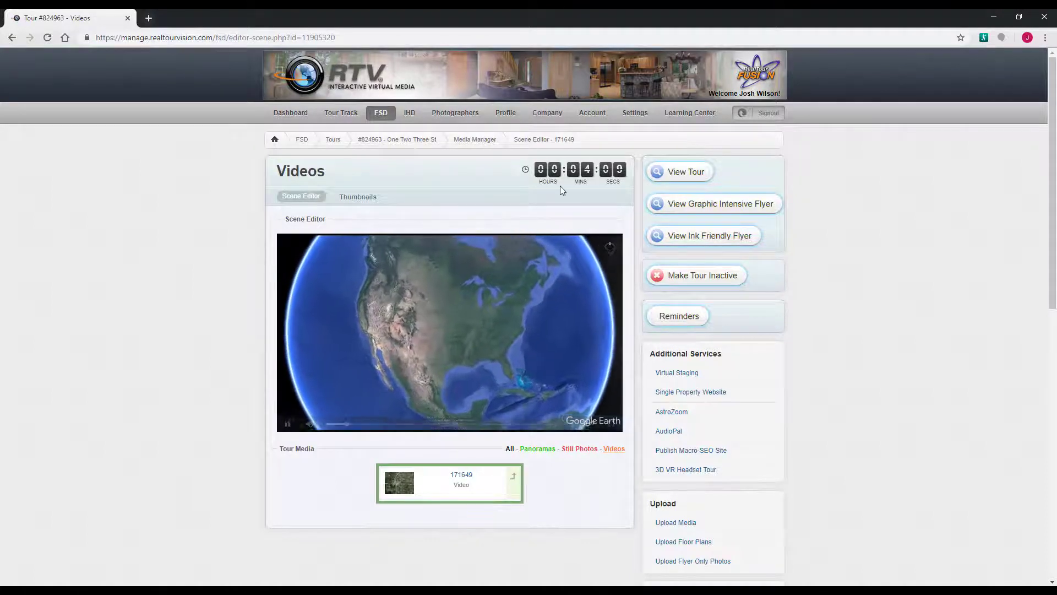
pyautogui.click(360, 200)
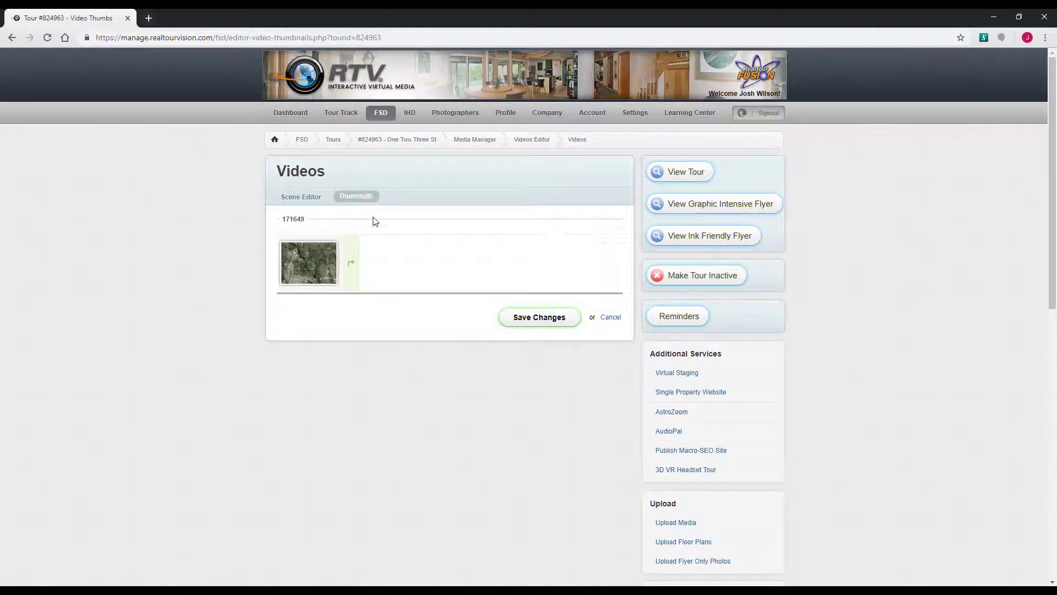
# - Choose the fifth image as video 171649's thumbnail and save the change
pyautogui.click(351, 268)
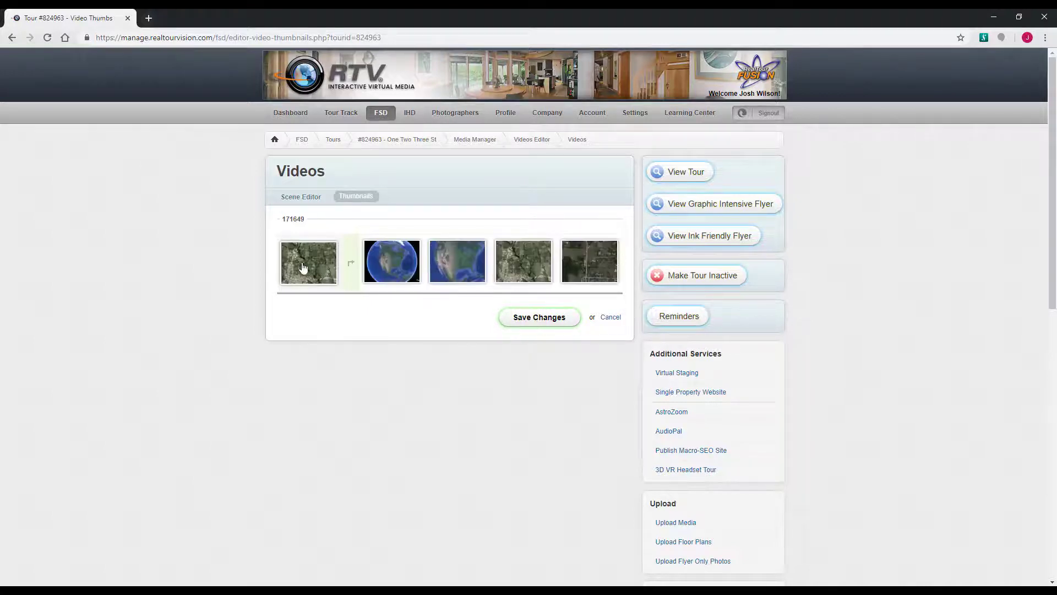
pyautogui.click(579, 271)
pyautogui.click(542, 320)
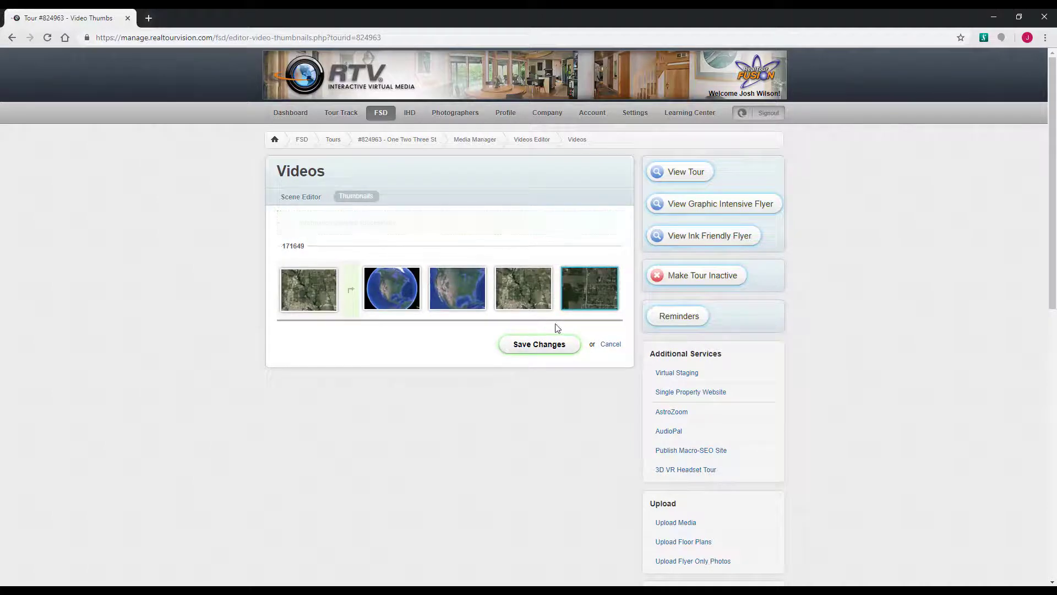
pyautogui.click(302, 197)
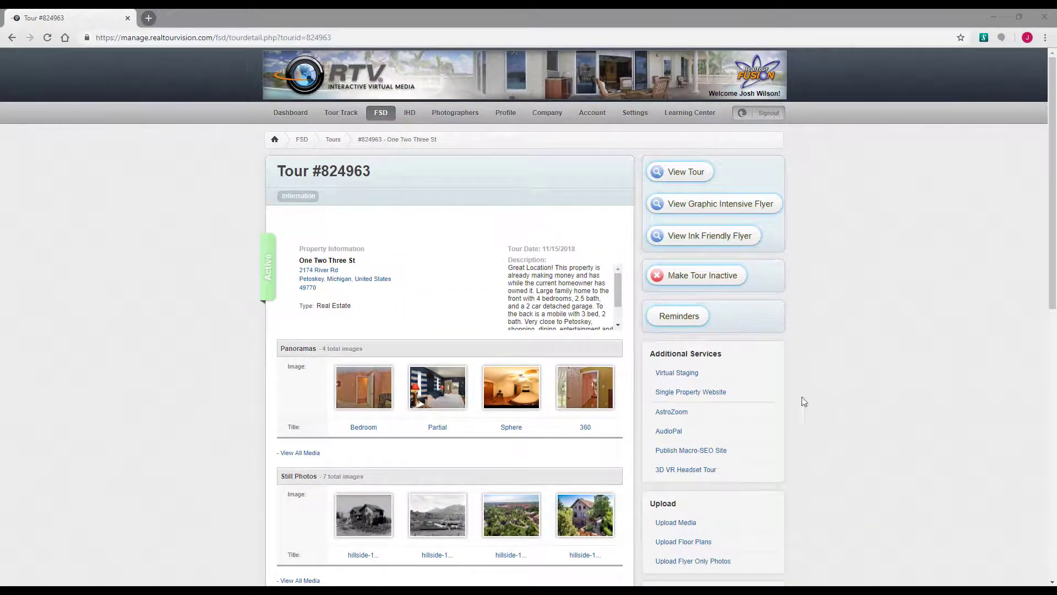
# - Open the Bedroom panorama from the Panoramas filter and turn the view to centre the bed
pyautogui.scroll(-1, 835, 407)
pyautogui.scroll(-7, 835, 403)
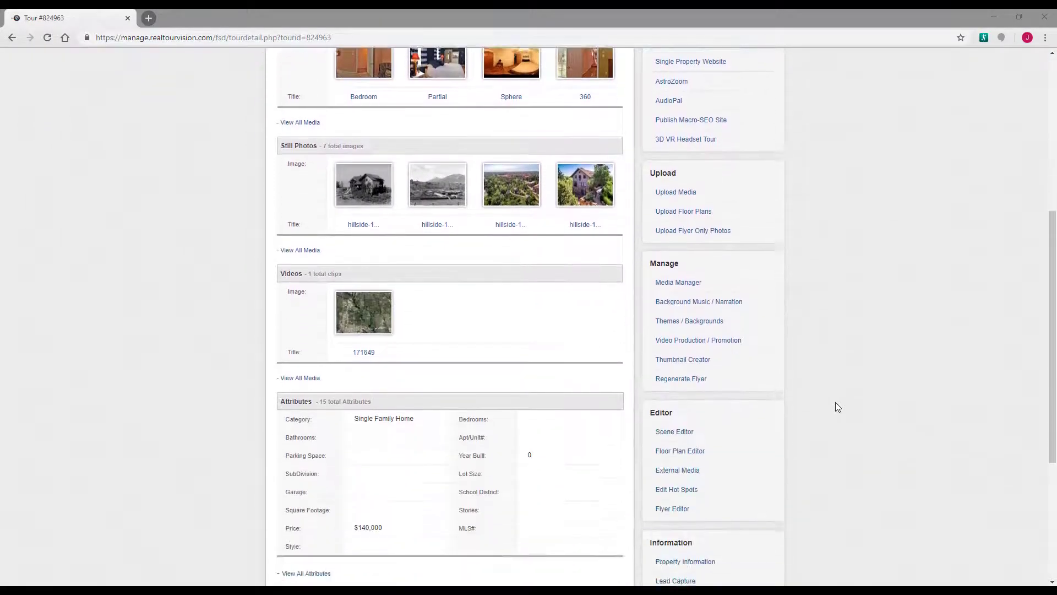
pyautogui.click(677, 325)
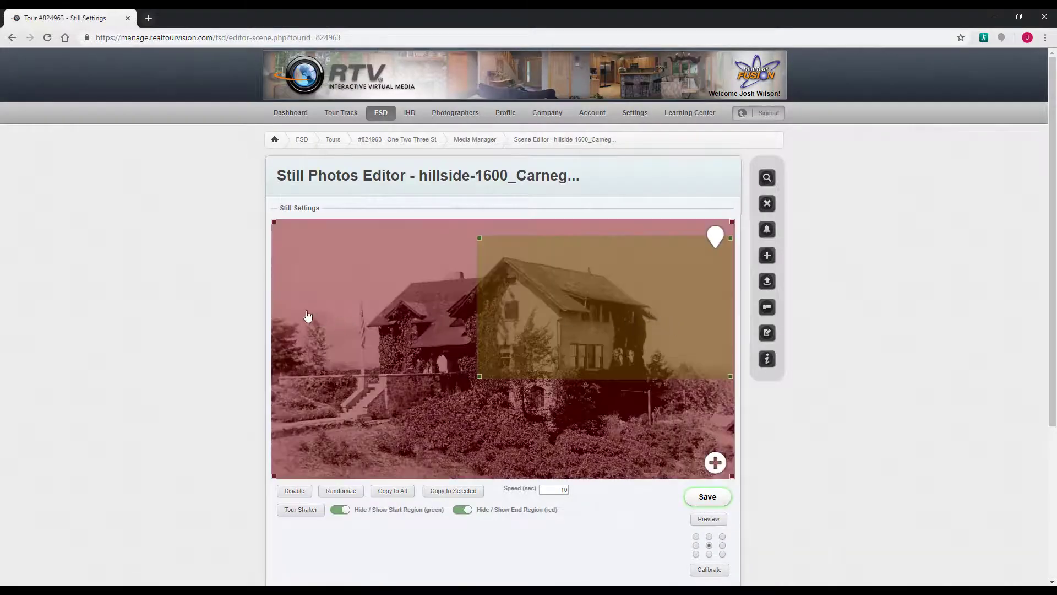
pyautogui.scroll(-2, 171, 285)
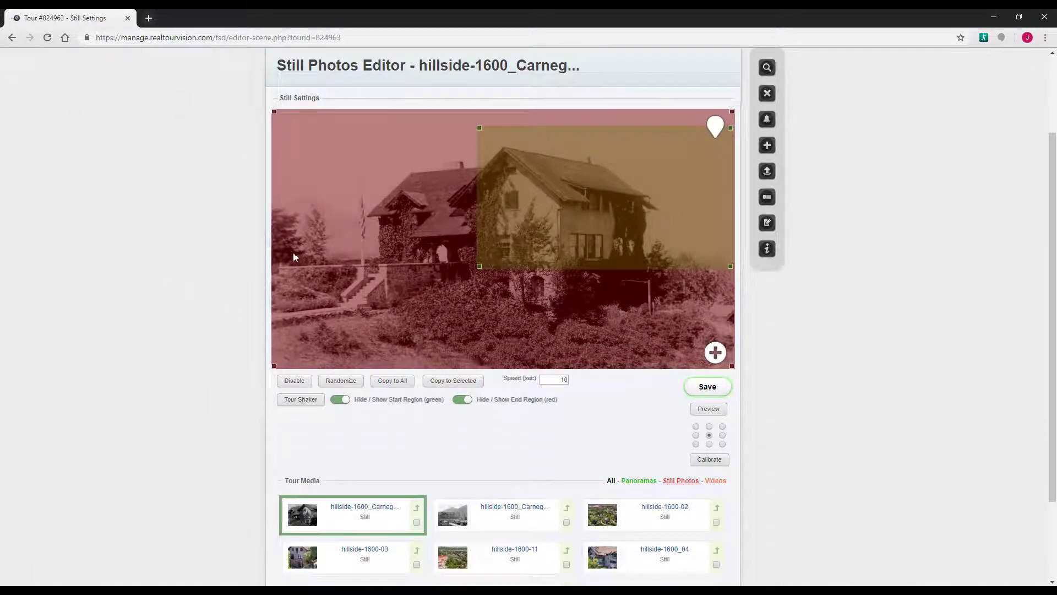
pyautogui.scroll(-1, 236, 307)
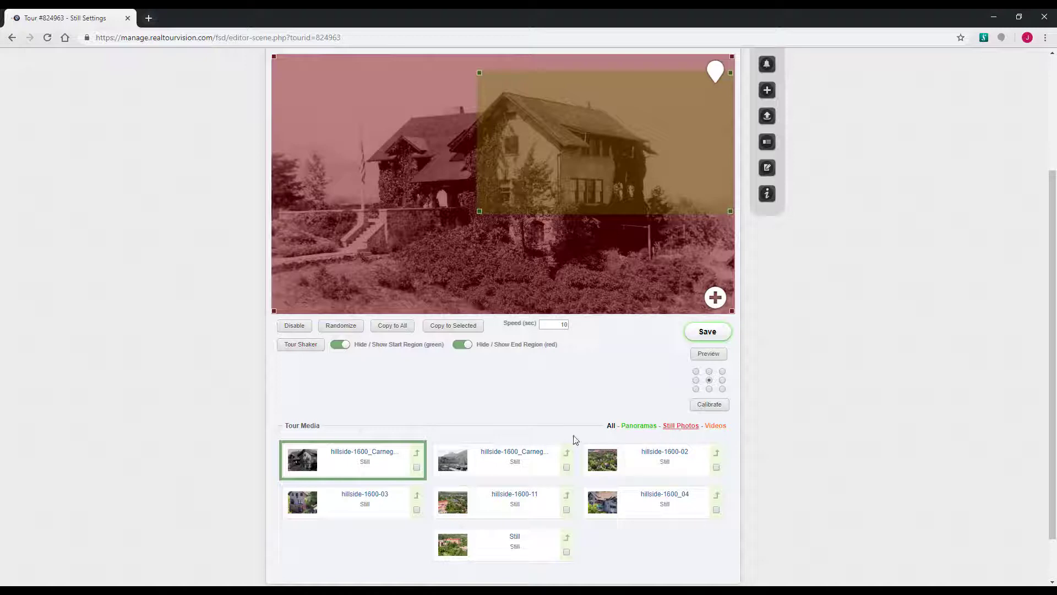
pyautogui.click(637, 430)
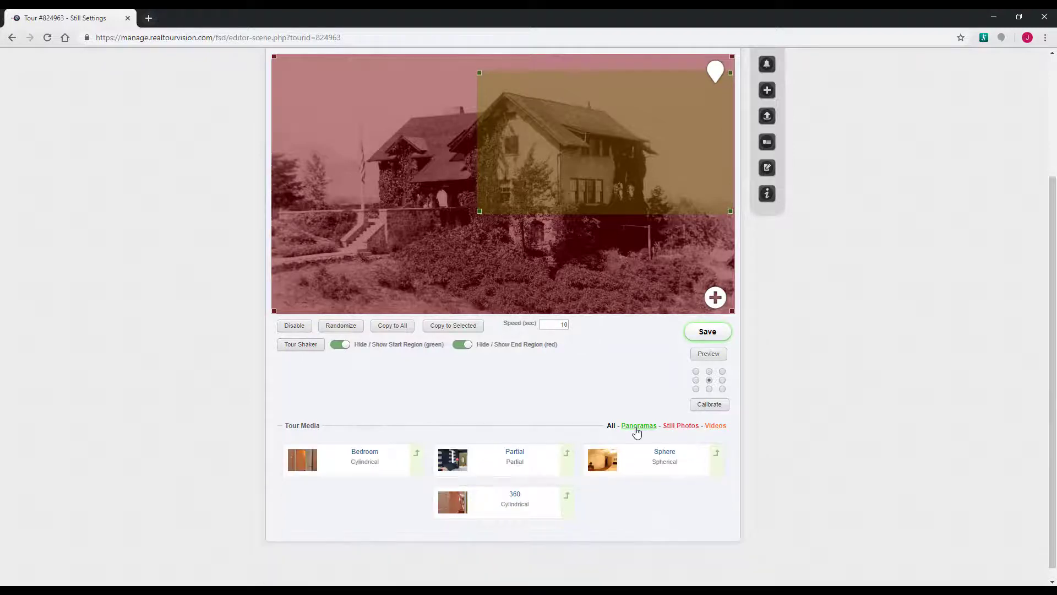
pyautogui.click(303, 461)
pyautogui.scroll(-1, 199, 346)
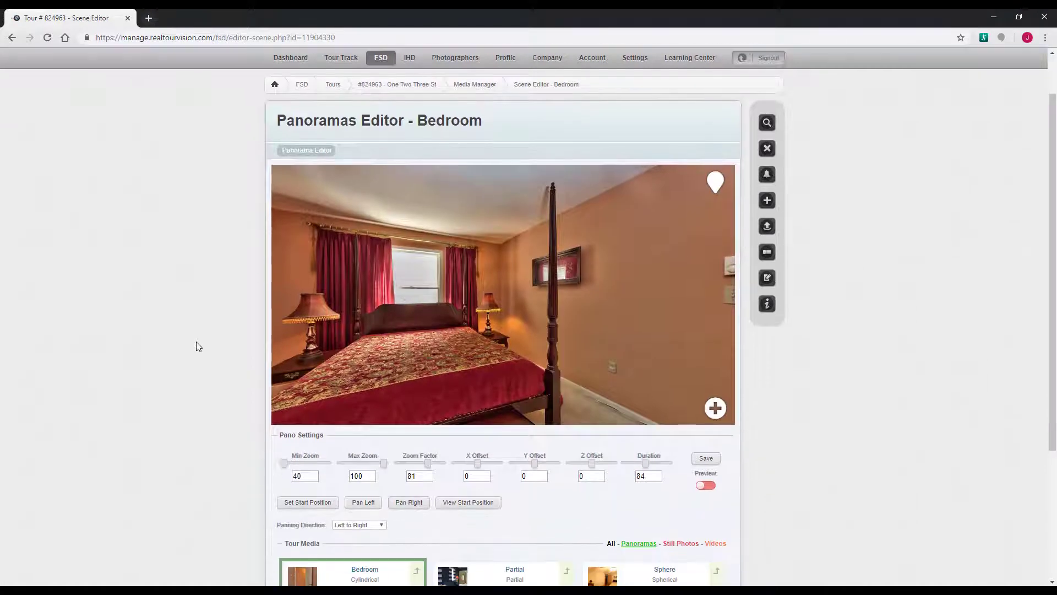
pyautogui.moveTo(471, 298); pyautogui.dragTo(674, 372)
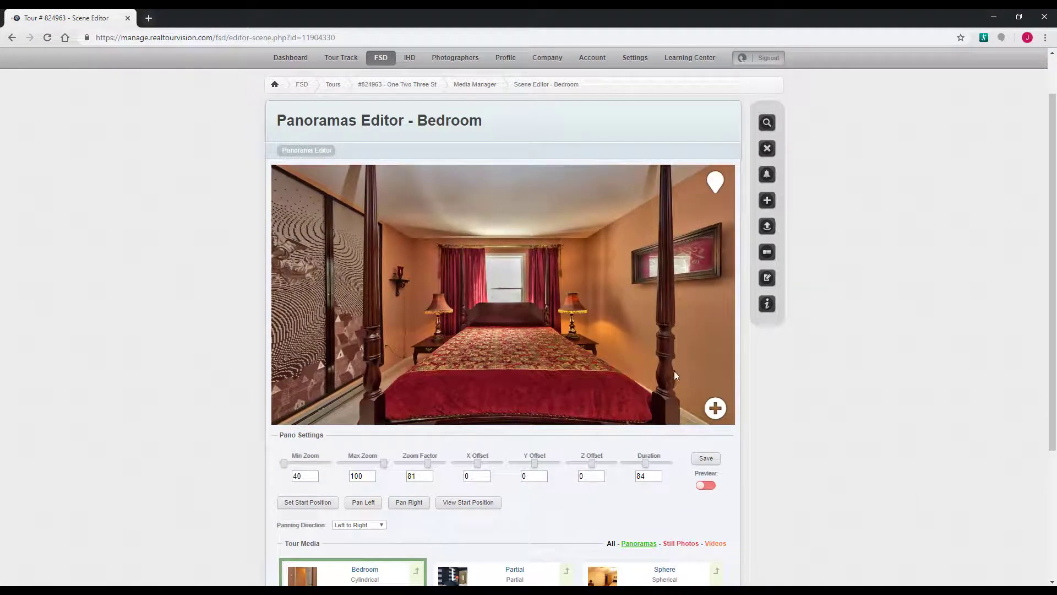
# - Add a Scene Spot hotspot linked to the hillside-1600_04 house photo
pyautogui.click(716, 410)
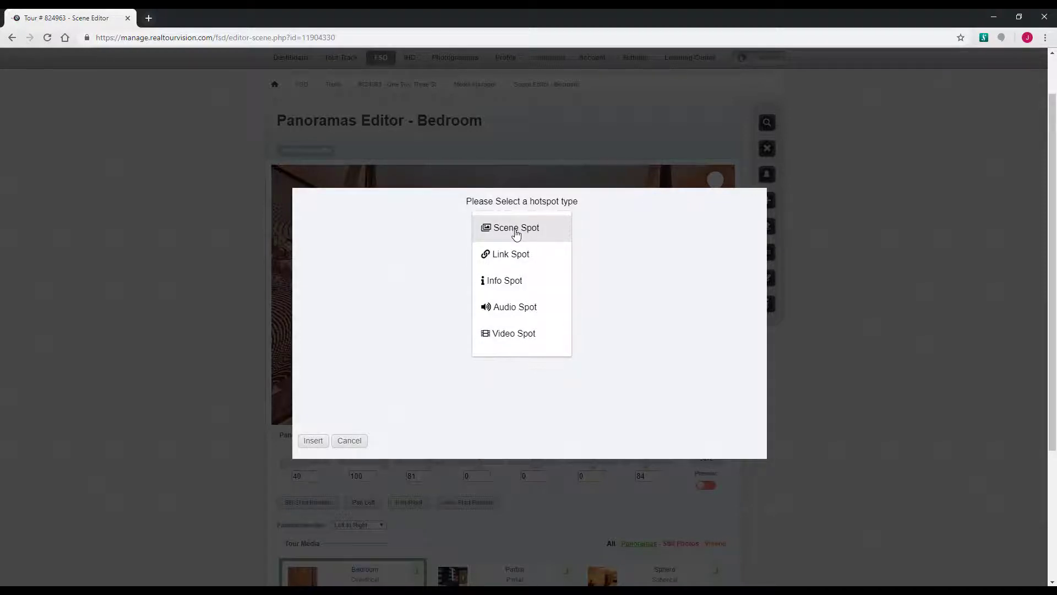
pyautogui.click(516, 229)
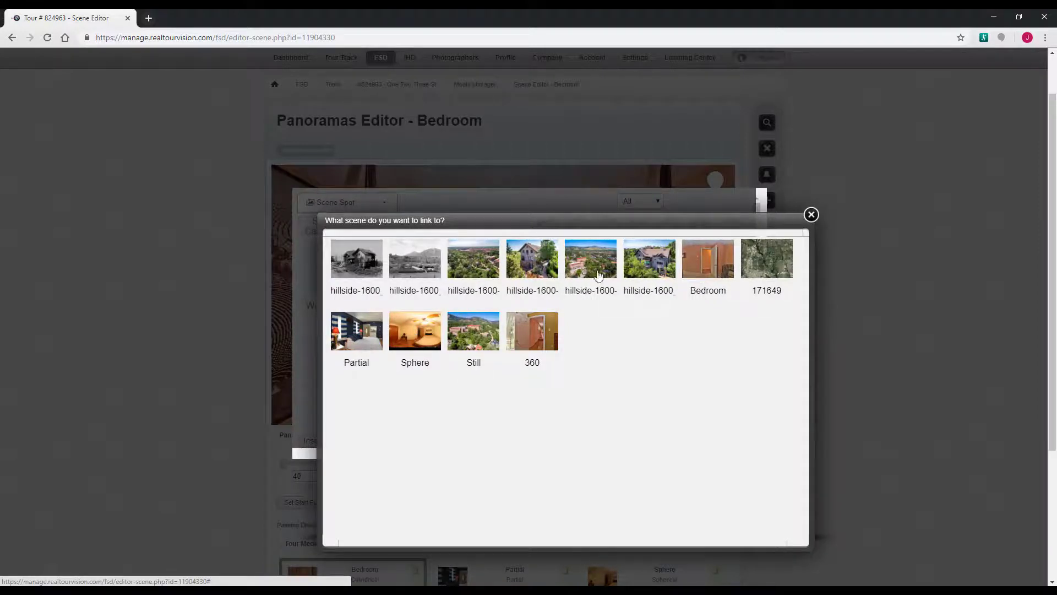
pyautogui.click(650, 268)
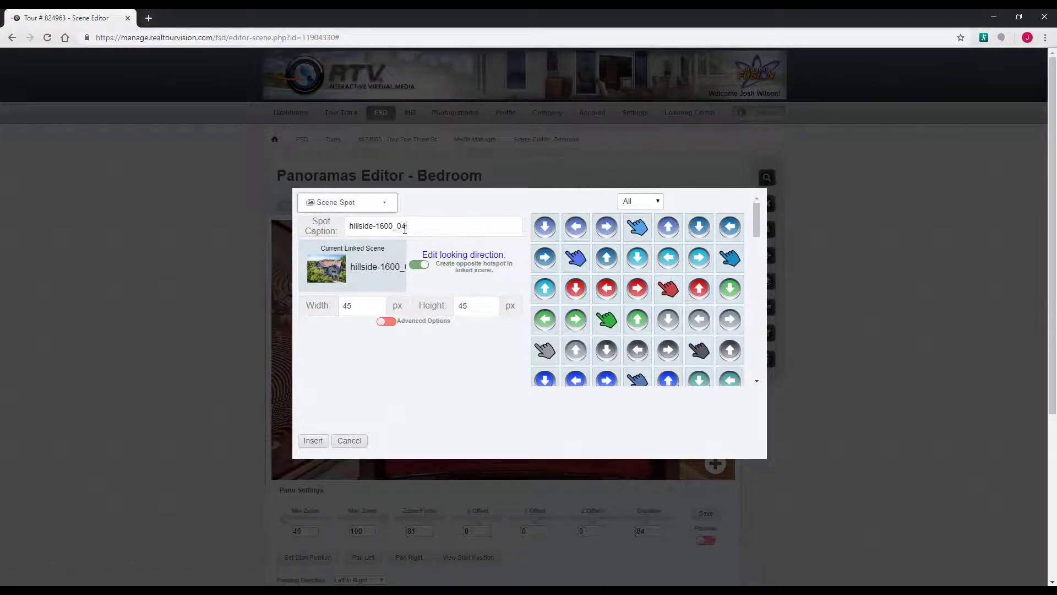
# - Give the scene hotspot the blue up-arrow icon from the Arrows icon set
pyautogui.moveTo(405, 228); pyautogui.dragTo(349, 234)
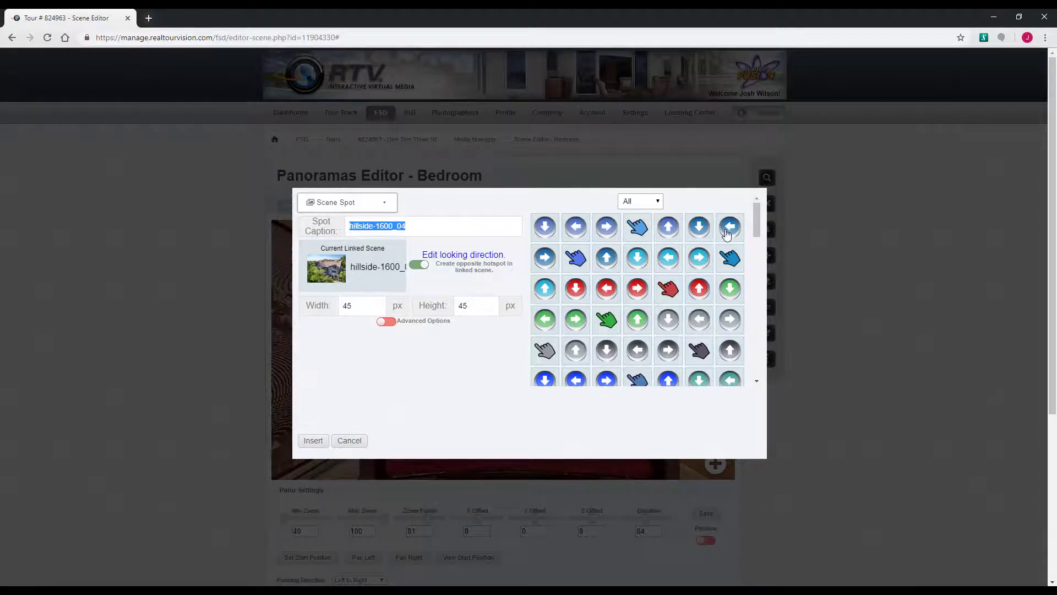
pyautogui.click(659, 203)
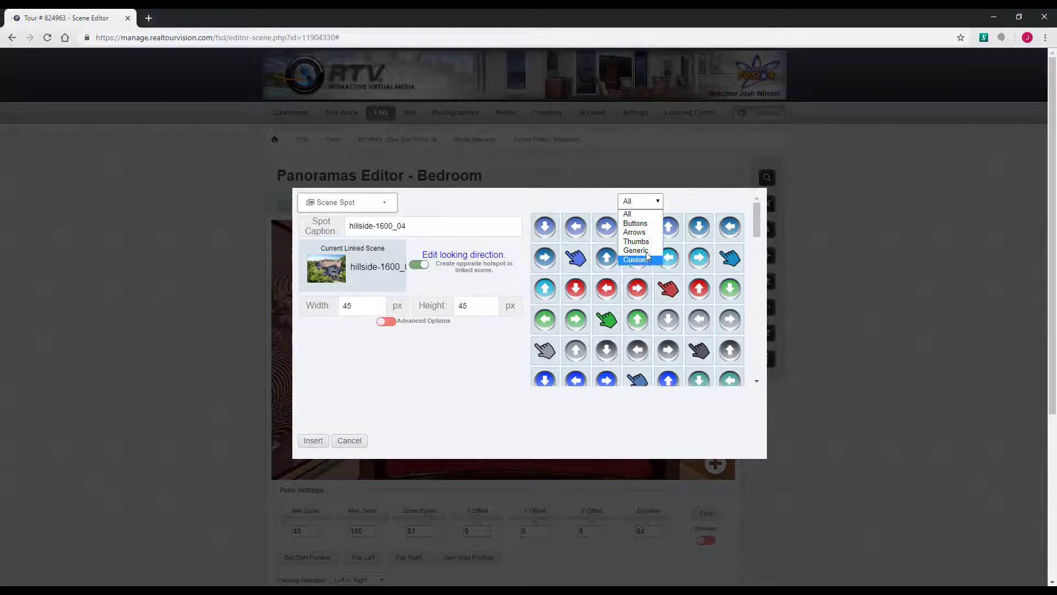
pyautogui.click(639, 232)
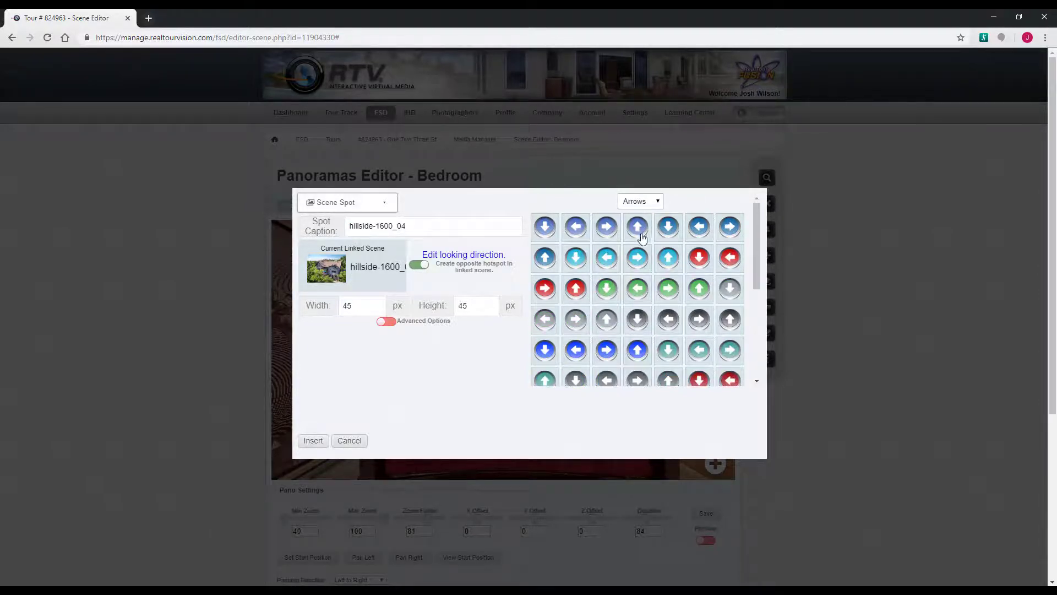
pyautogui.click(641, 235)
# - Open the linked scene's look-direction editor and cancel it without saving
pyautogui.click(439, 257)
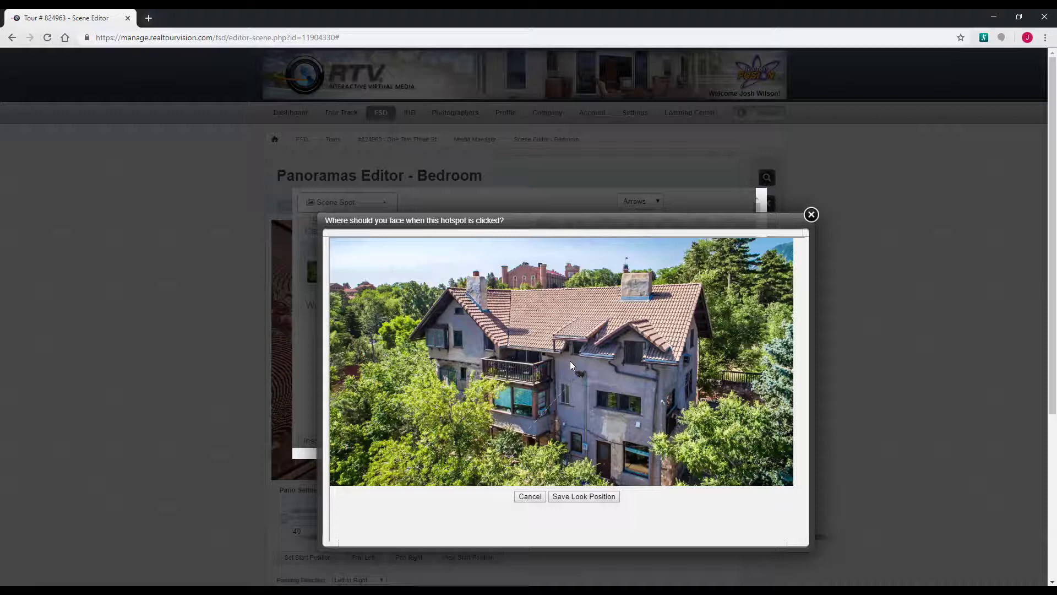
pyautogui.click(531, 497)
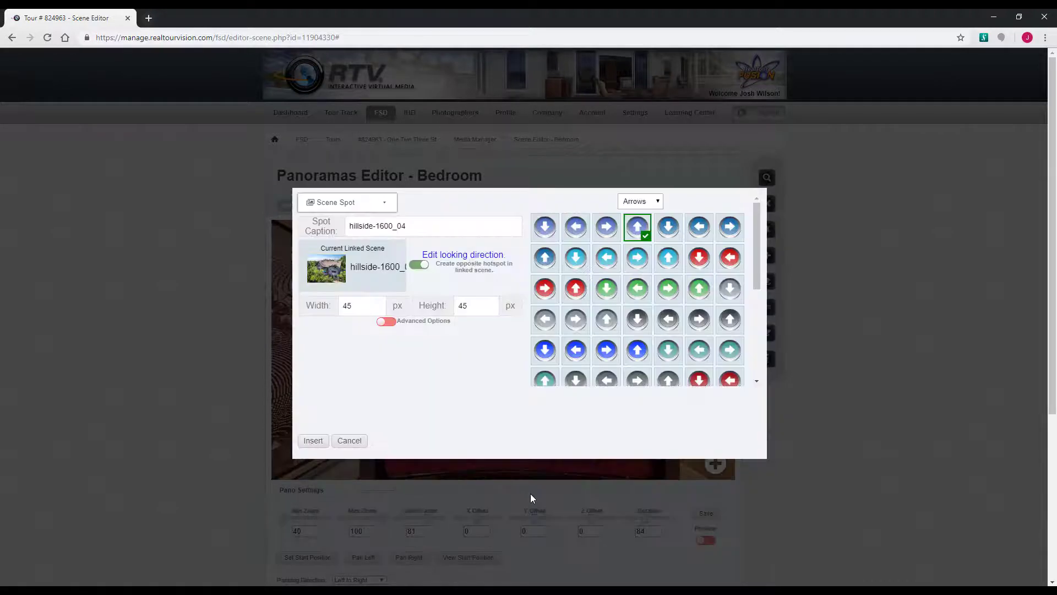
pyautogui.click(338, 273)
# - Relink the hotspot to Bedroom, aim its arrival view at the patterned wall, and insert it
pyautogui.scroll(-5, 336, 347)
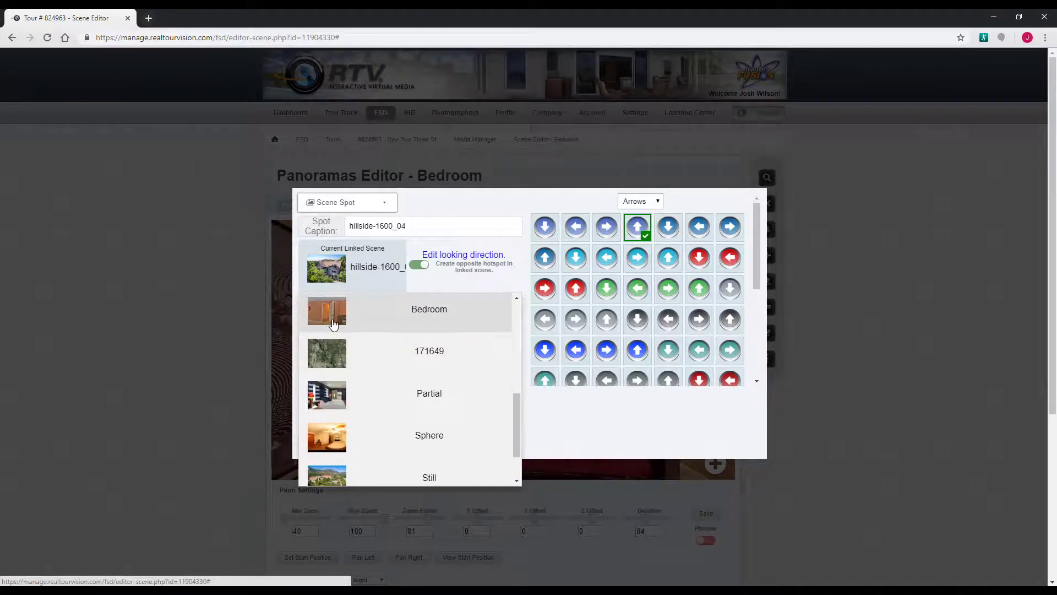
pyautogui.click(333, 324)
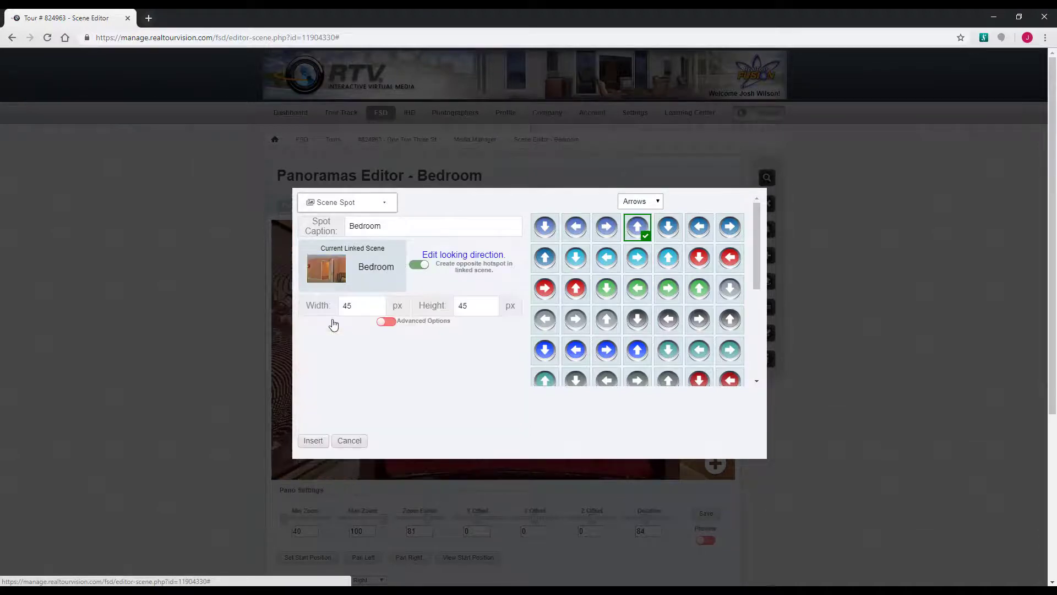
pyautogui.click(450, 261)
pyautogui.moveTo(507, 341); pyautogui.dragTo(548, 364)
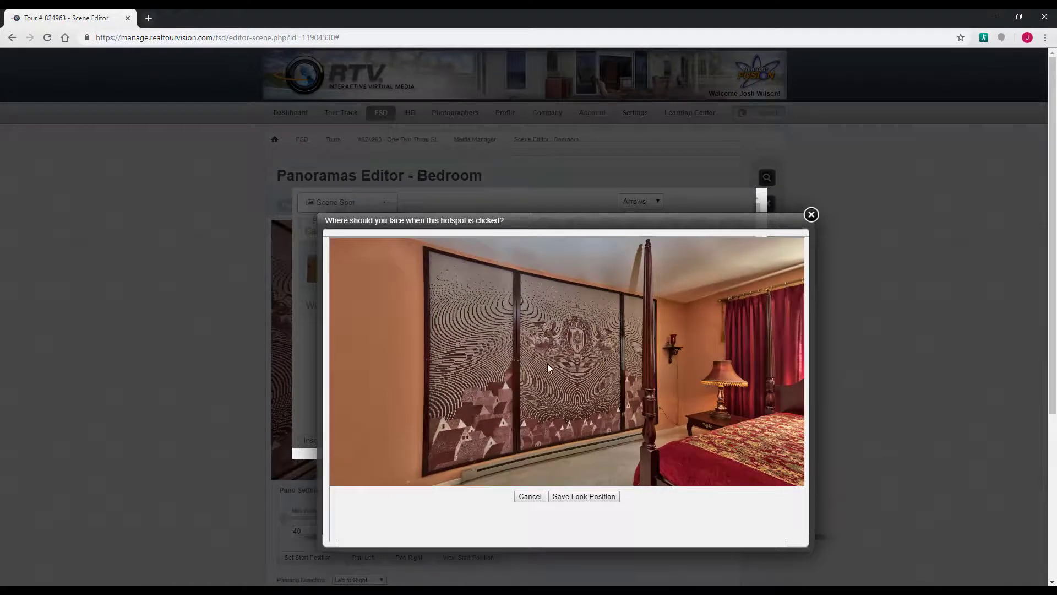
pyautogui.click(573, 496)
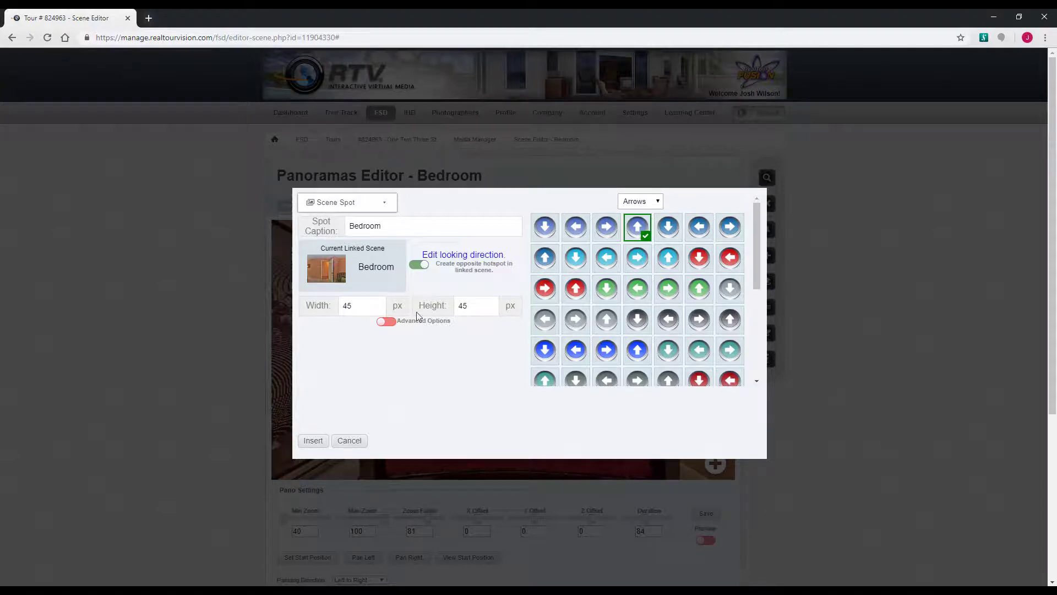
pyautogui.click(386, 322)
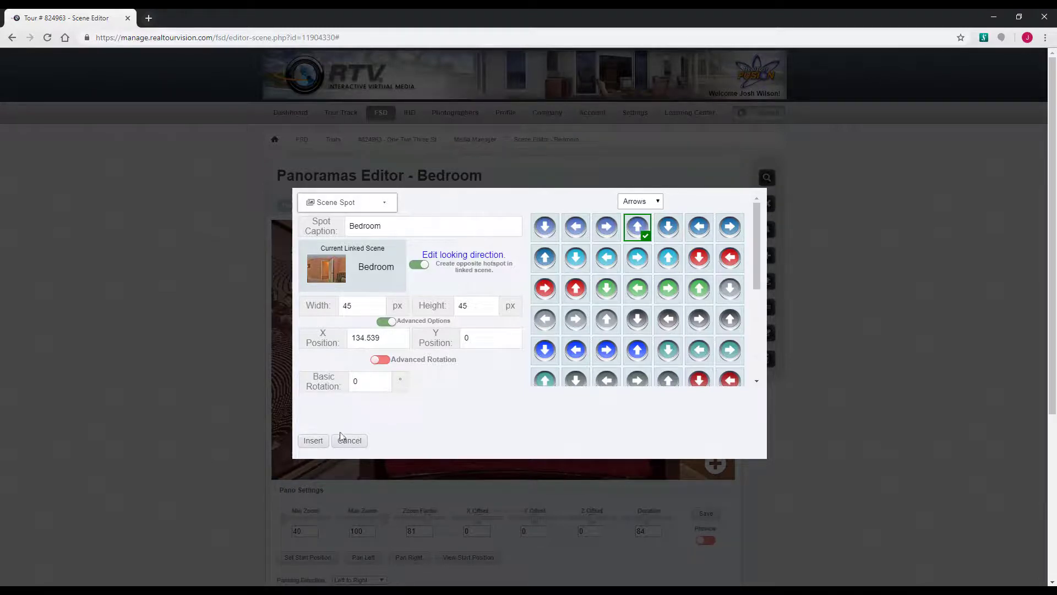
pyautogui.click(314, 441)
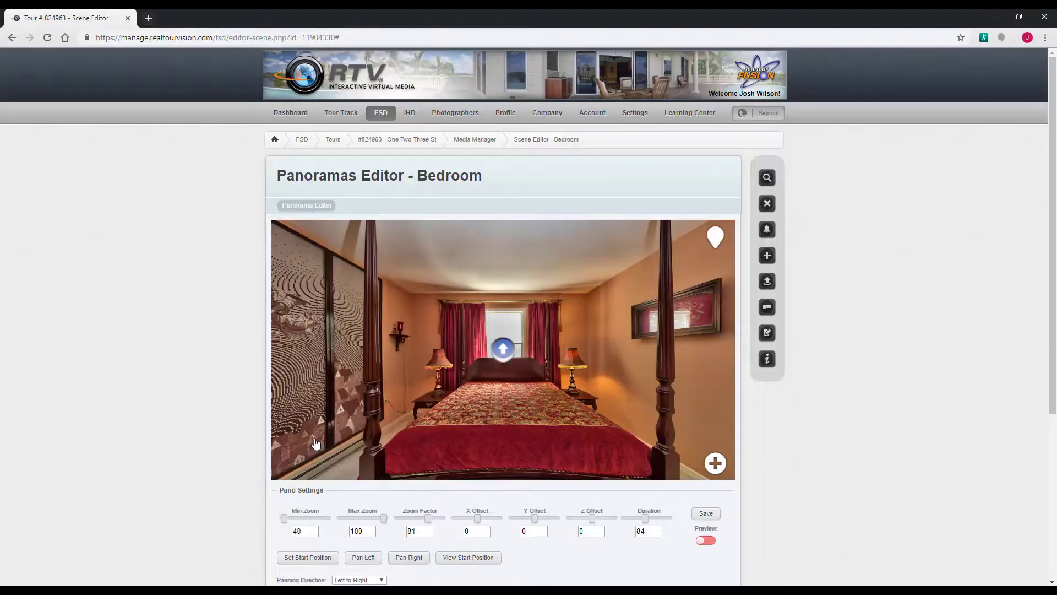
# - Resize the arrow hotspot above the bed to 41 by 39 and tilt it slightly clockwise
pyautogui.click(501, 357)
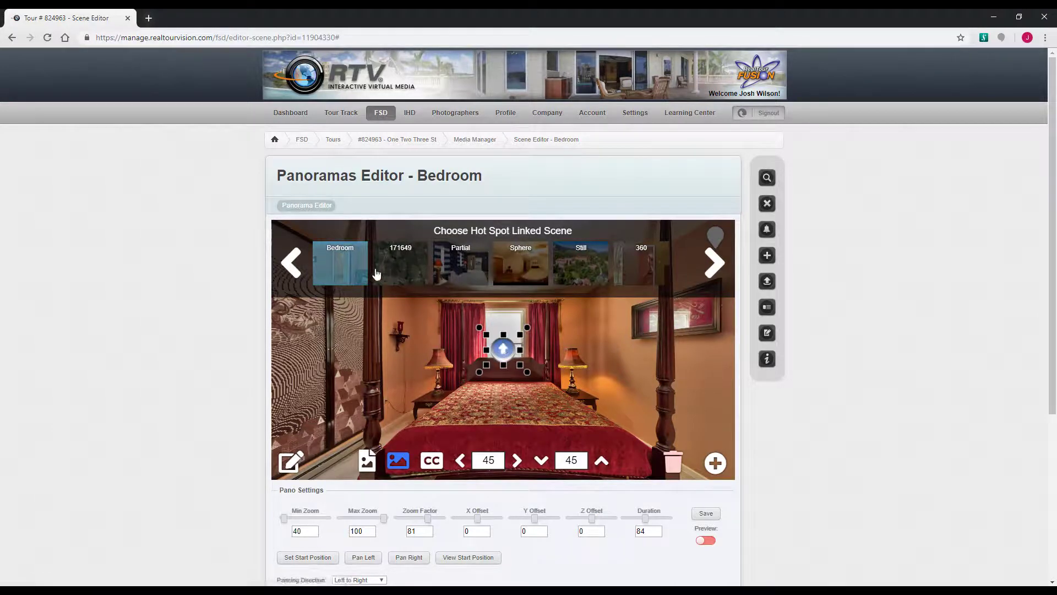
pyautogui.click(715, 264)
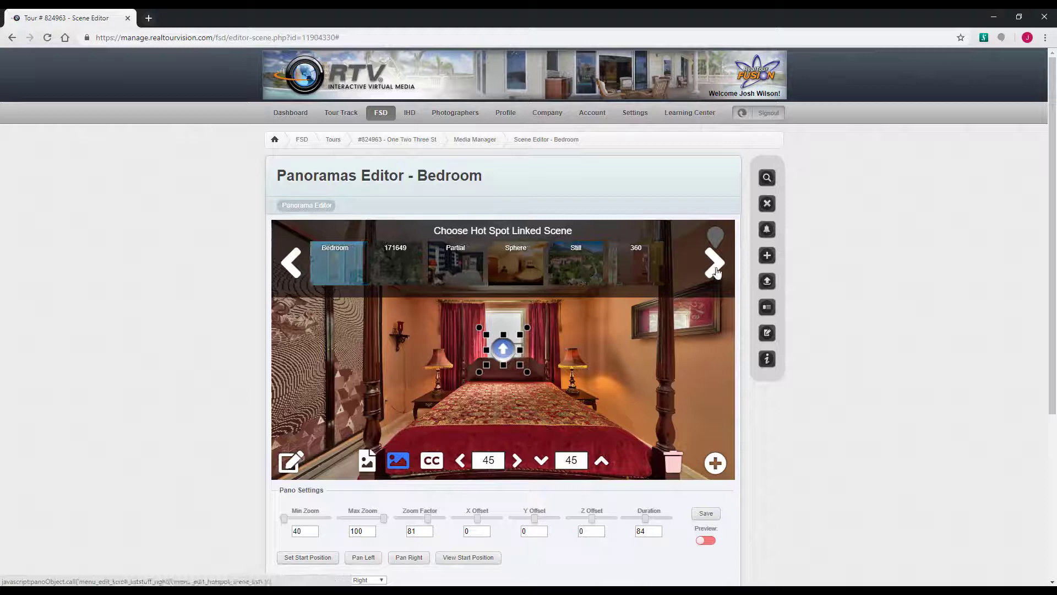
pyautogui.click(296, 264)
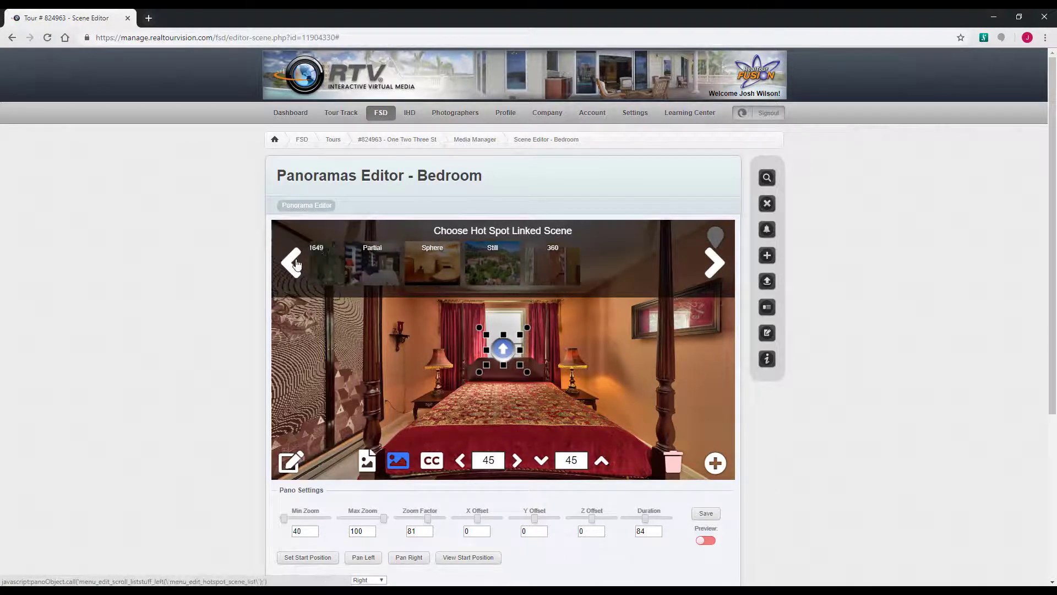
pyautogui.click(367, 465)
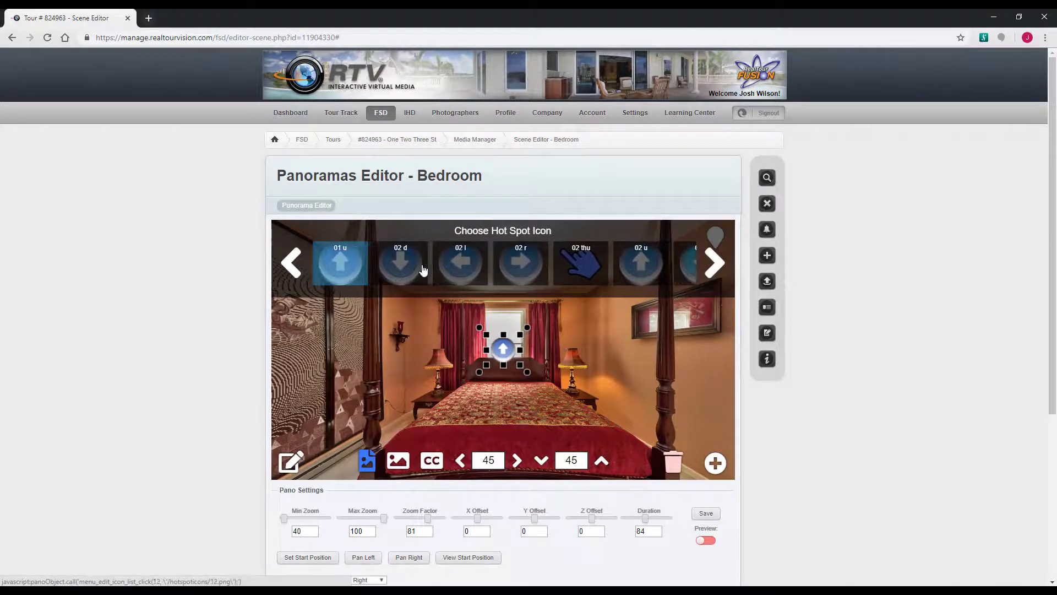
pyautogui.click(432, 463)
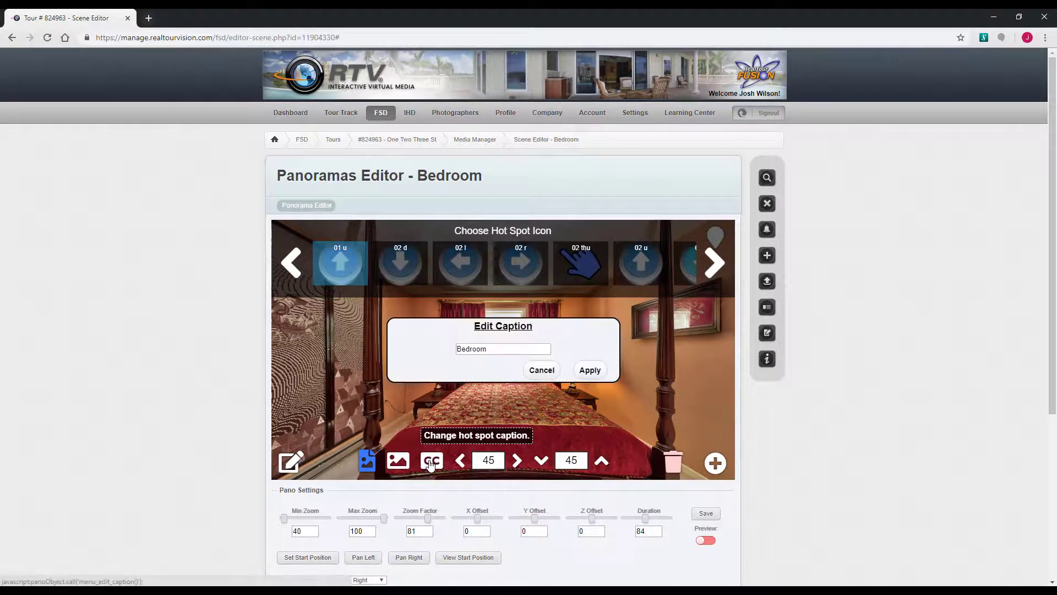
pyautogui.click(545, 372)
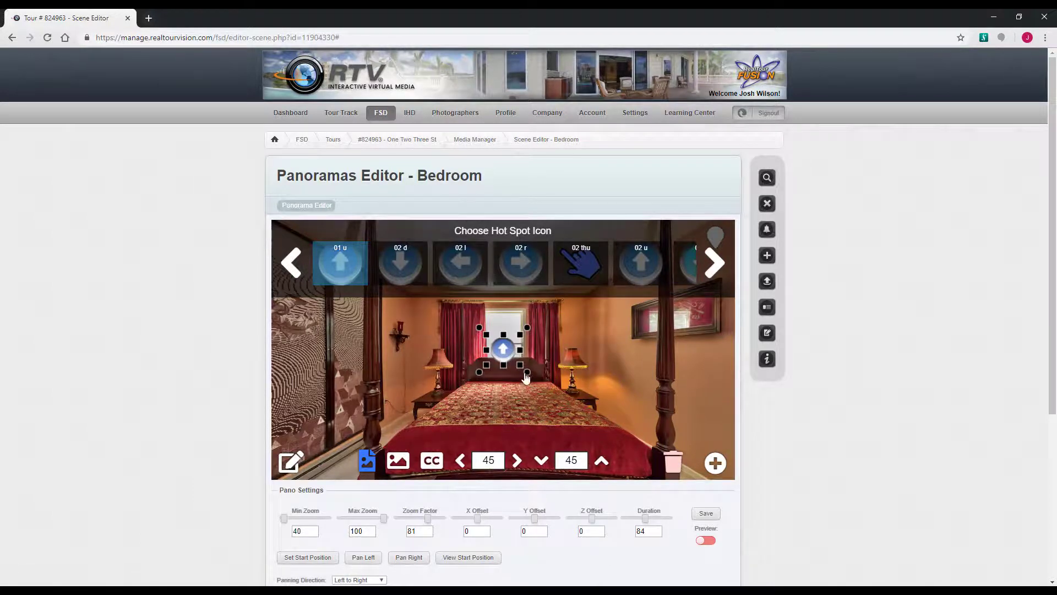
pyautogui.moveTo(521, 368)
pyautogui.mouseDown()
pyautogui.moveTo(526, 375)
pyautogui.moveTo(505, 368)
pyautogui.mouseUp()
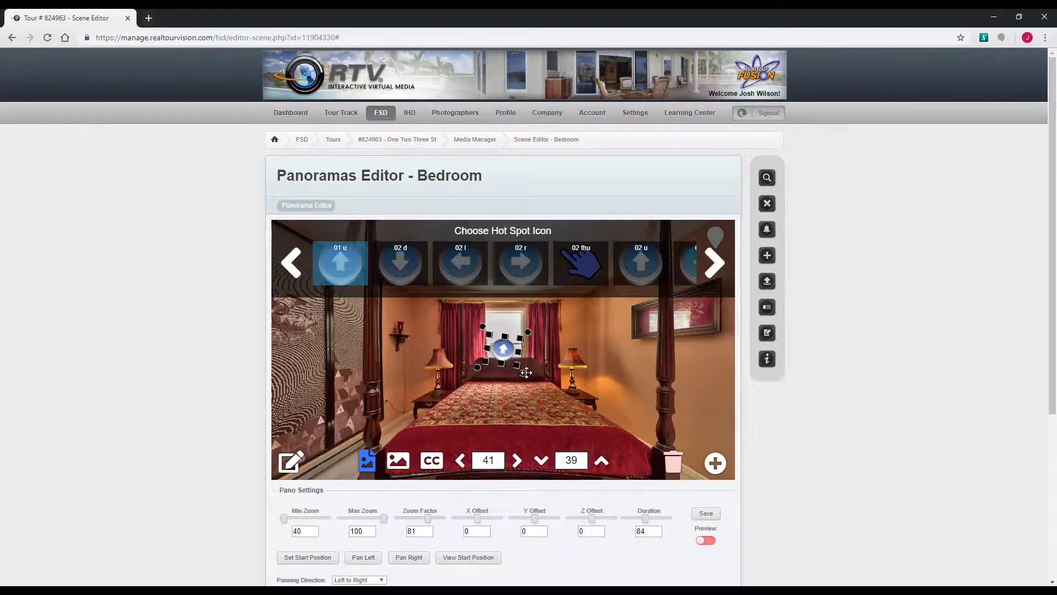
pyautogui.moveTo(528, 374)
pyautogui.mouseDown()
pyautogui.moveTo(516, 370)
pyautogui.moveTo(528, 375)
pyautogui.mouseUp()
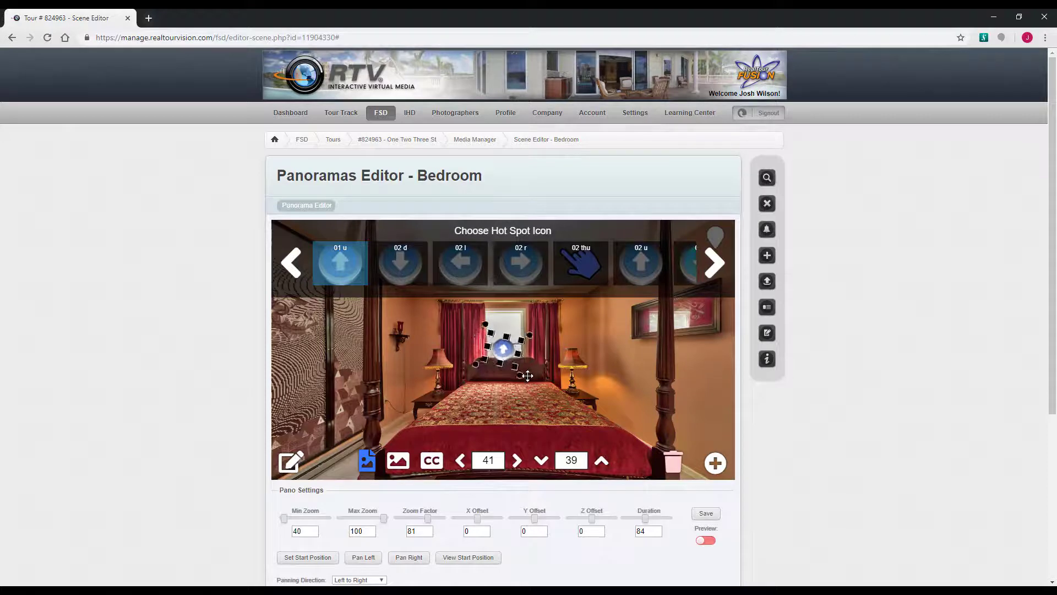
# - Switch the scene spot to the red up-arrow icon, then delete the hotspot and confirm
pyautogui.click(287, 464)
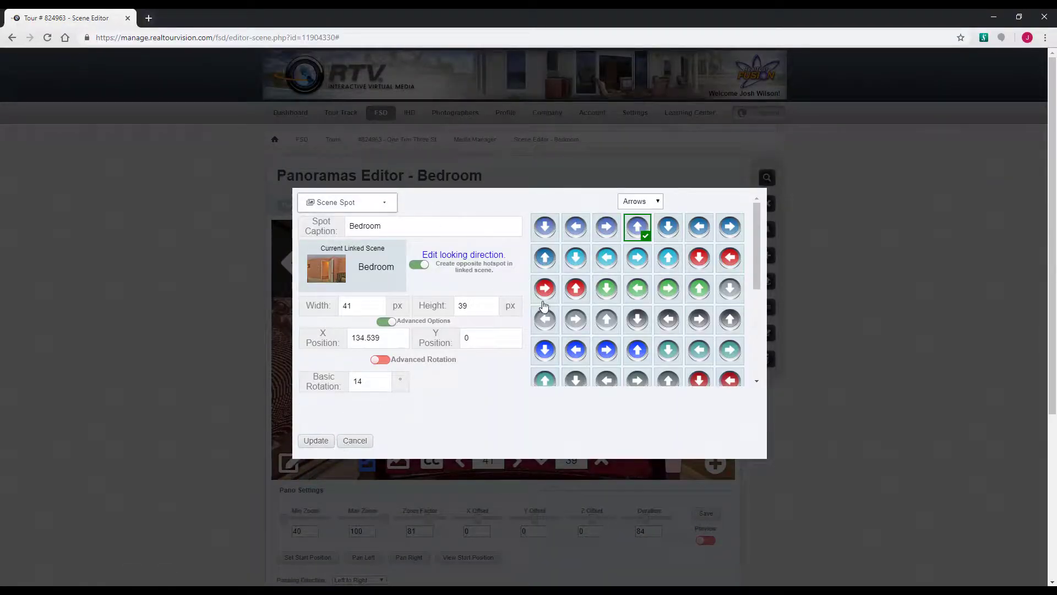
pyautogui.click(575, 288)
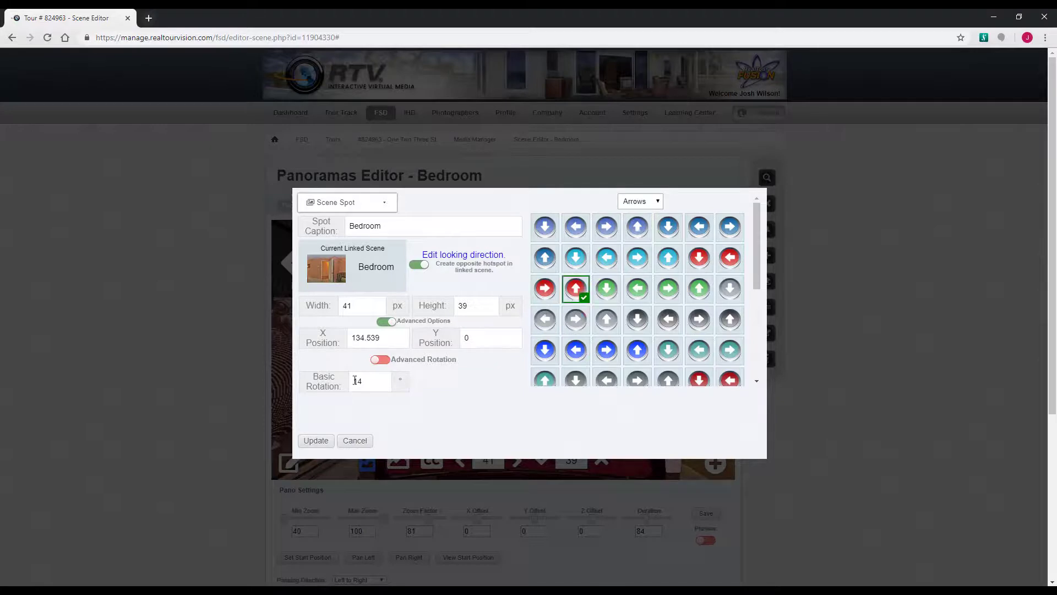
pyautogui.click(308, 442)
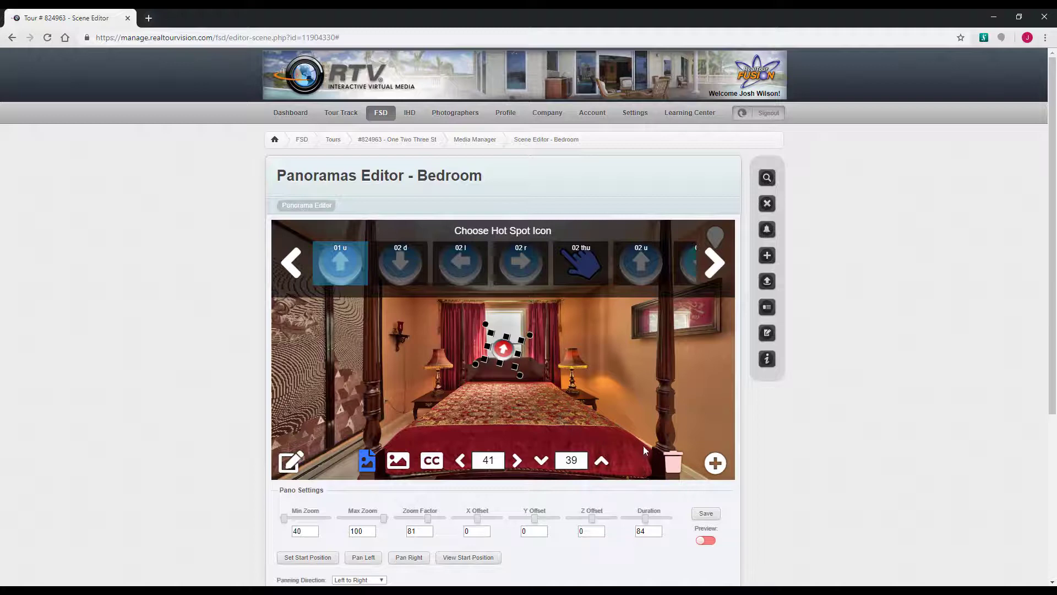
pyautogui.click(674, 464)
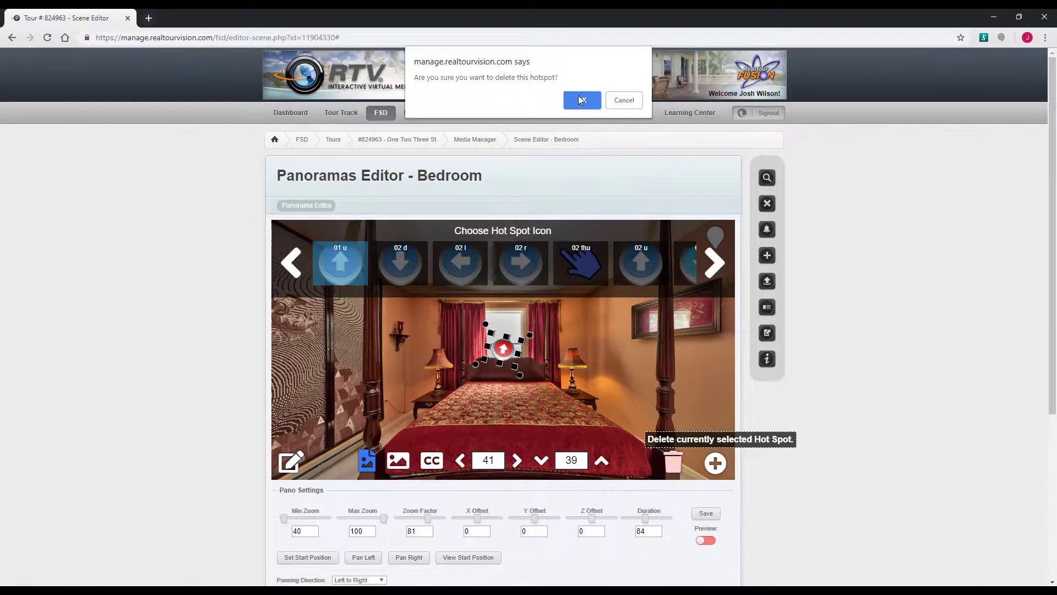
pyautogui.click(581, 100)
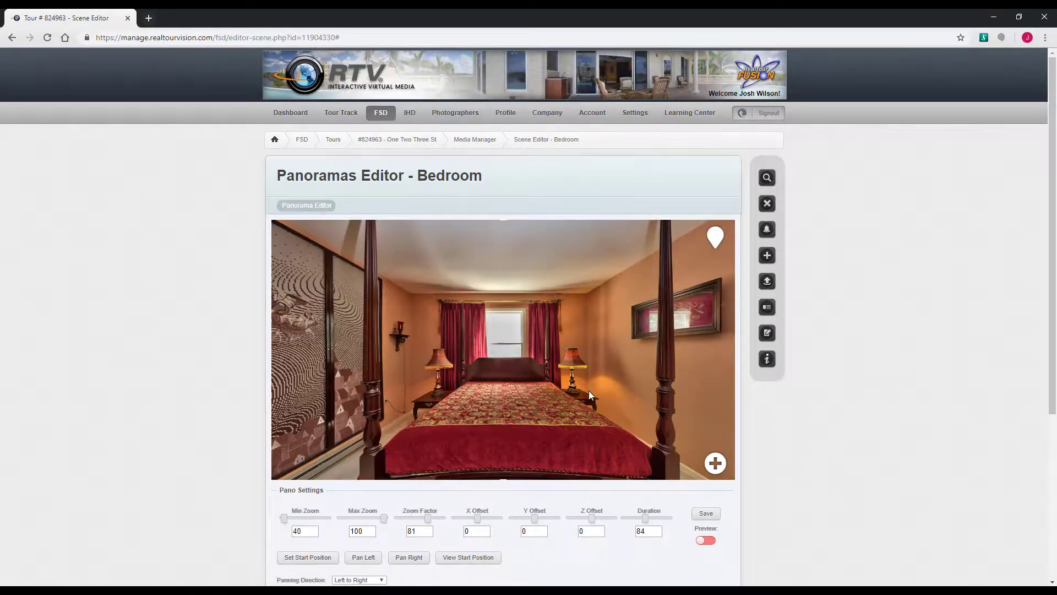
pyautogui.click(716, 462)
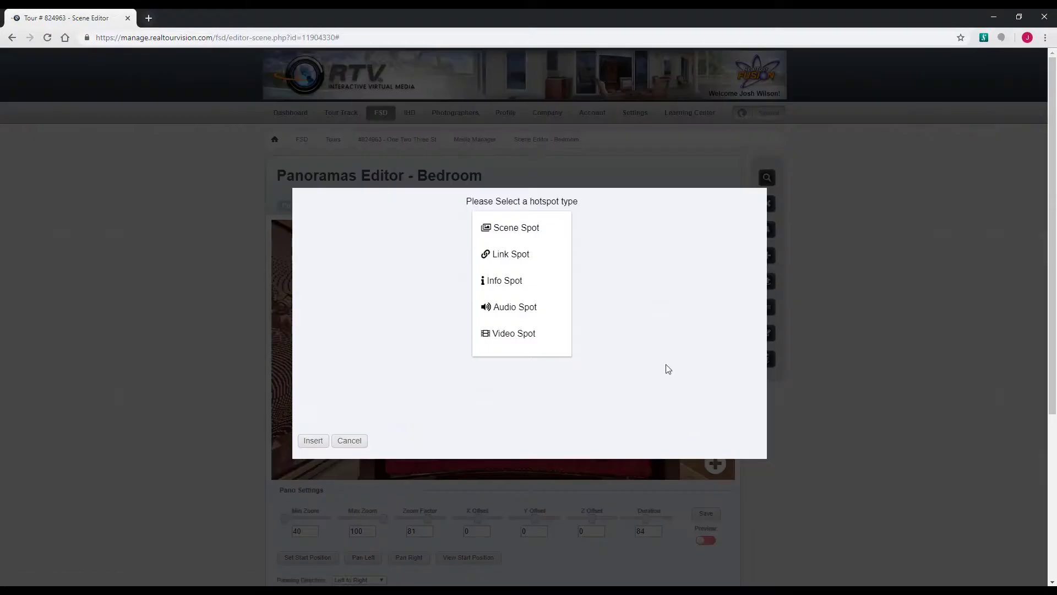
pyautogui.click(510, 254)
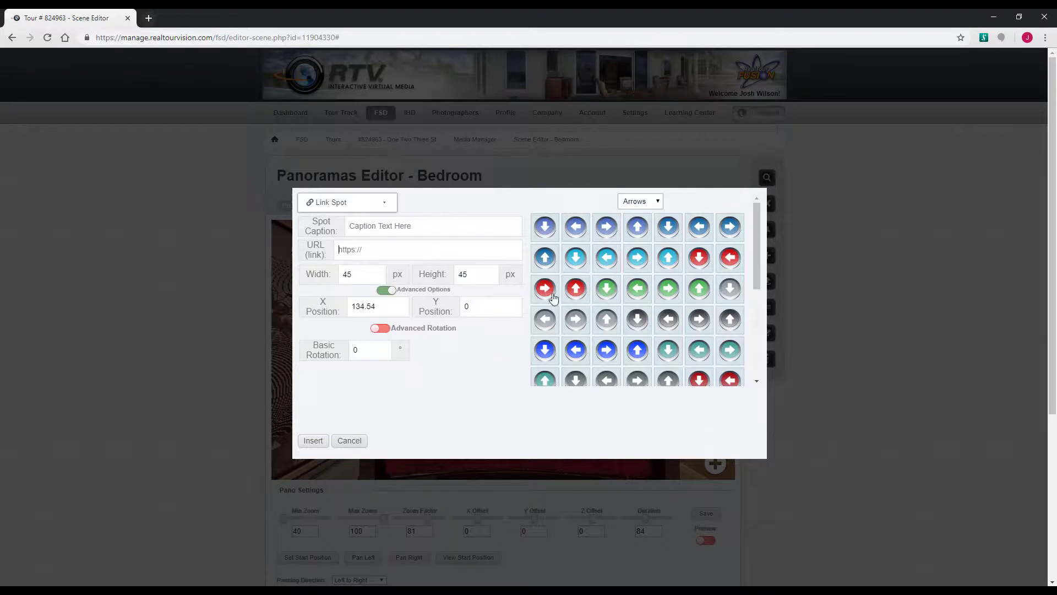
pyautogui.write('www.google.com')
pyautogui.click(578, 255)
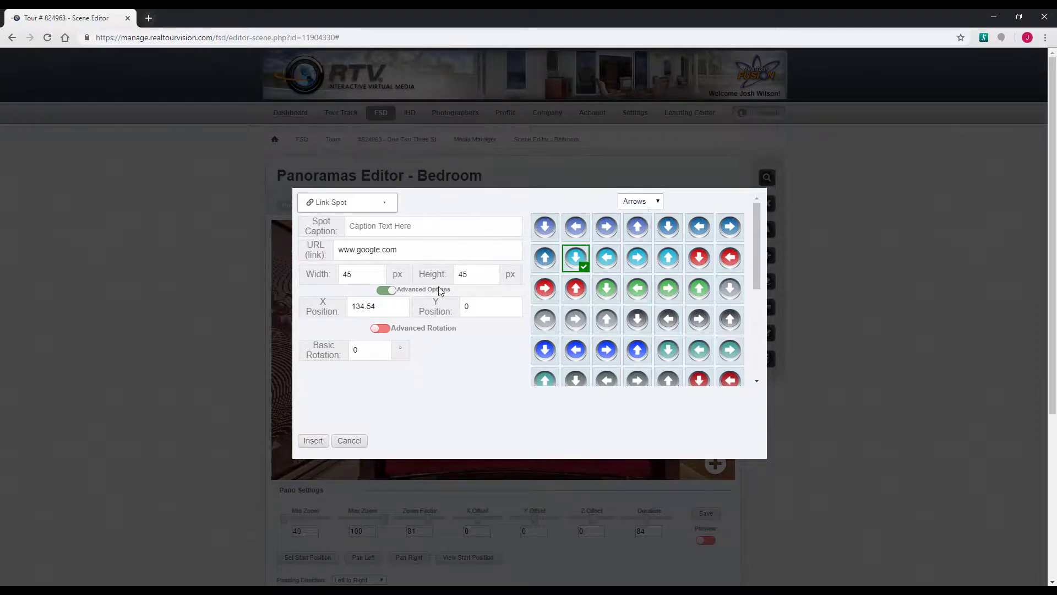
pyautogui.click(313, 441)
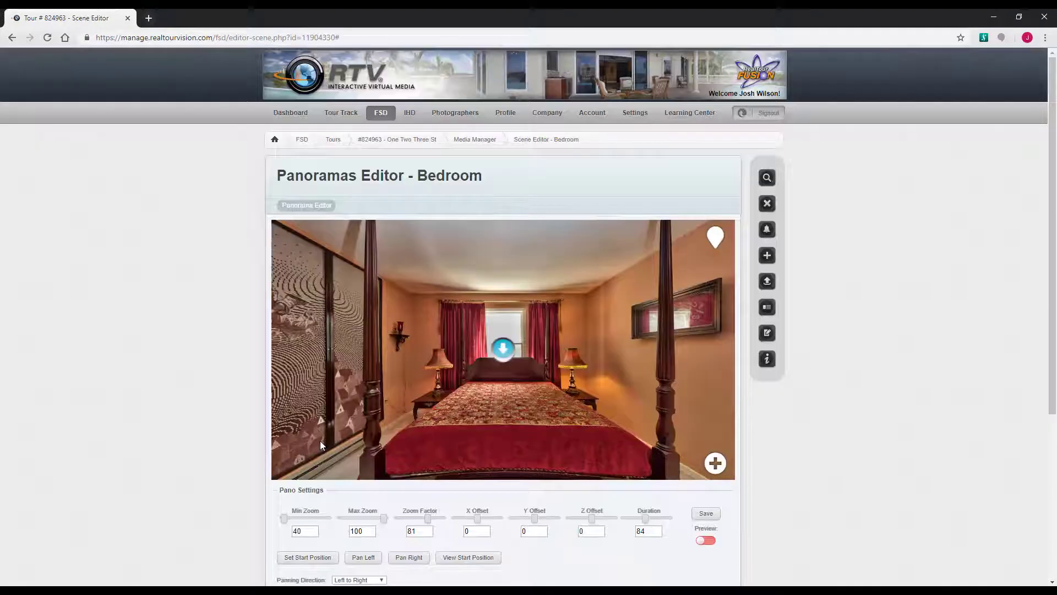
pyautogui.click(506, 351)
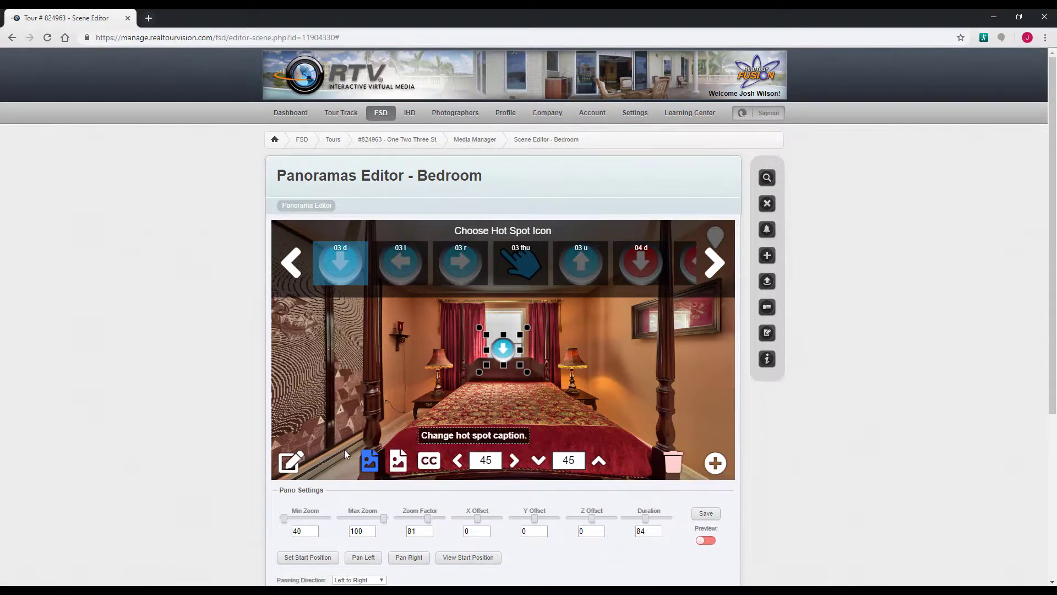
# - Caption the link spot 'Google' and update it
pyautogui.click(291, 461)
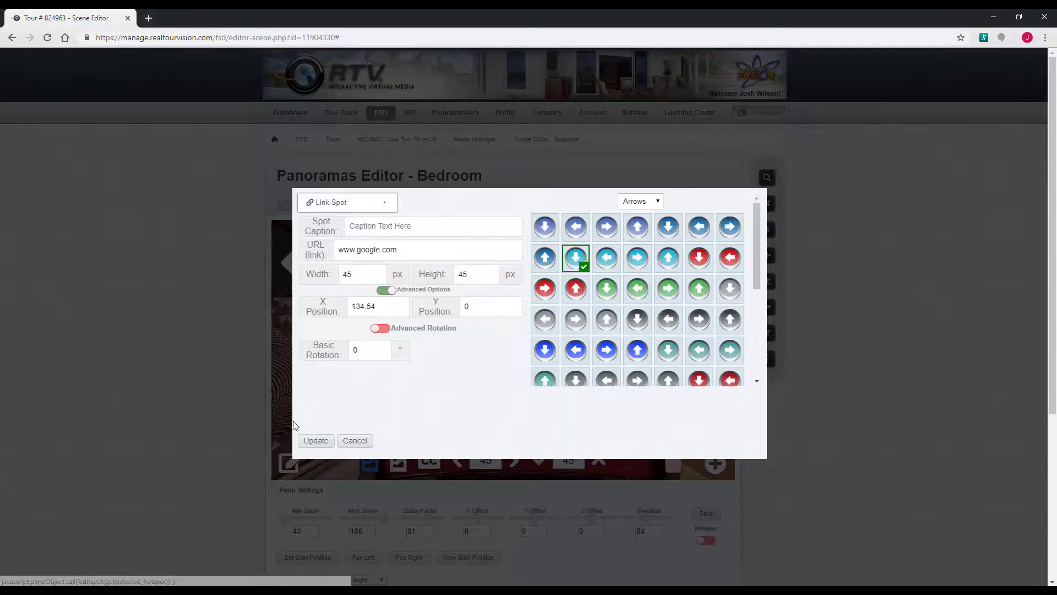
pyautogui.click(382, 230)
pyautogui.write('Google')
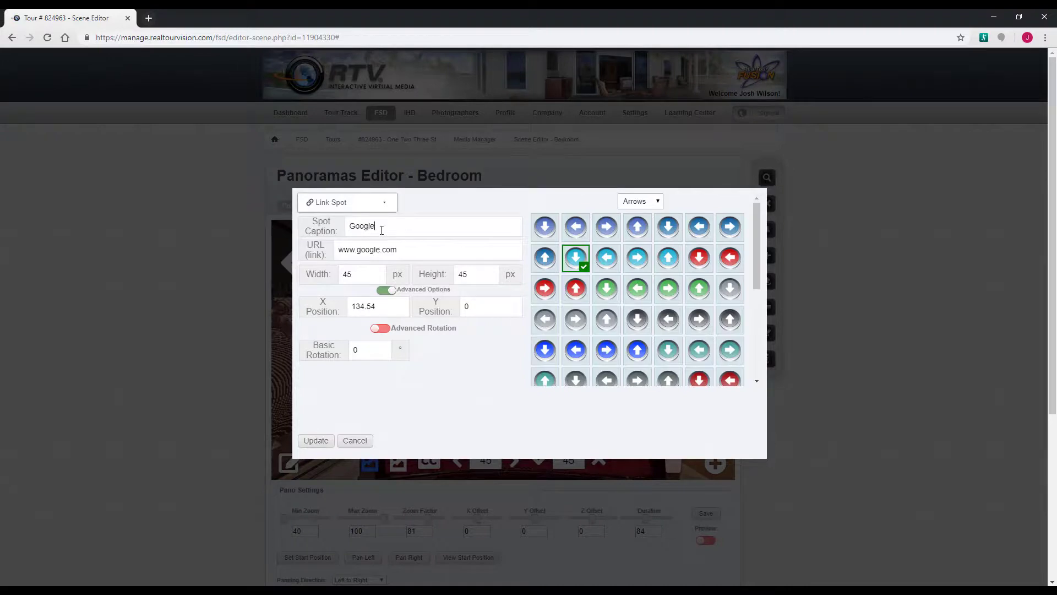
pyautogui.click(310, 443)
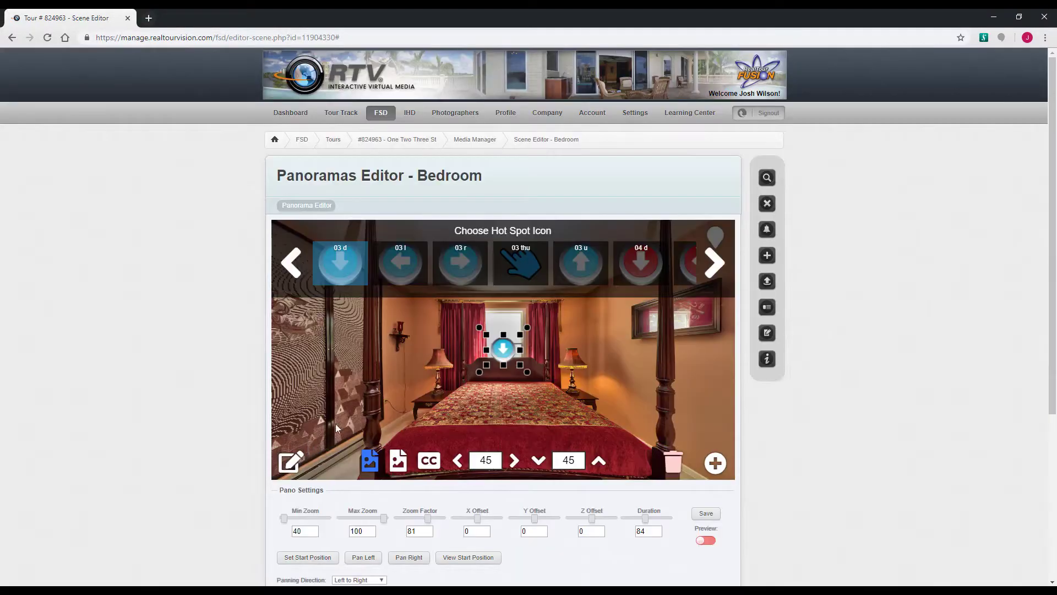
# - Delete the Google link spot from the Bedroom panorama and confirm
pyautogui.click(496, 365)
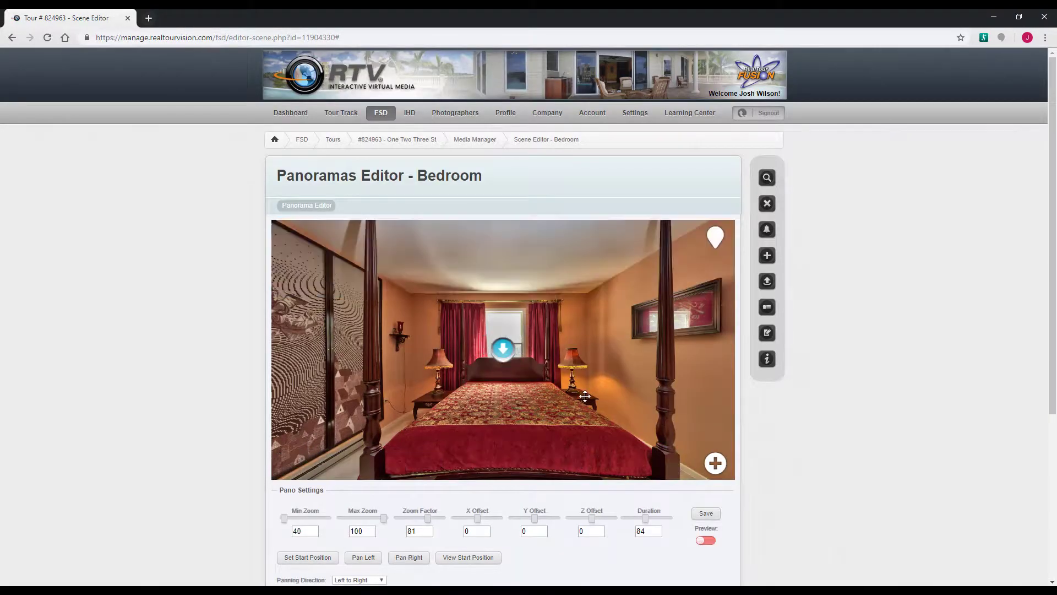
pyautogui.click(510, 355)
pyautogui.click(673, 474)
pyautogui.click(503, 350)
pyautogui.click(673, 462)
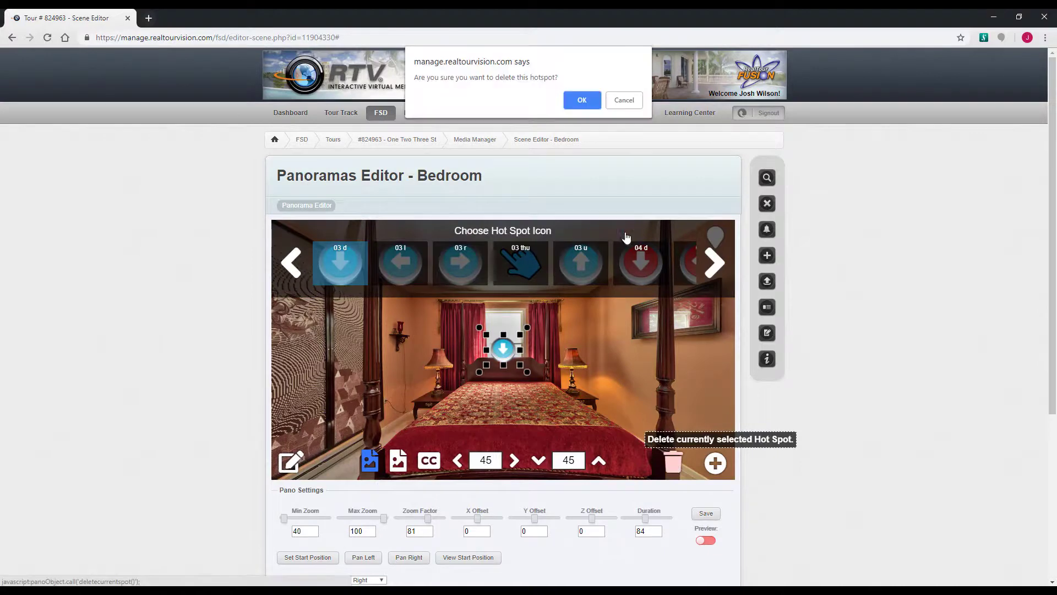
pyautogui.click(582, 100)
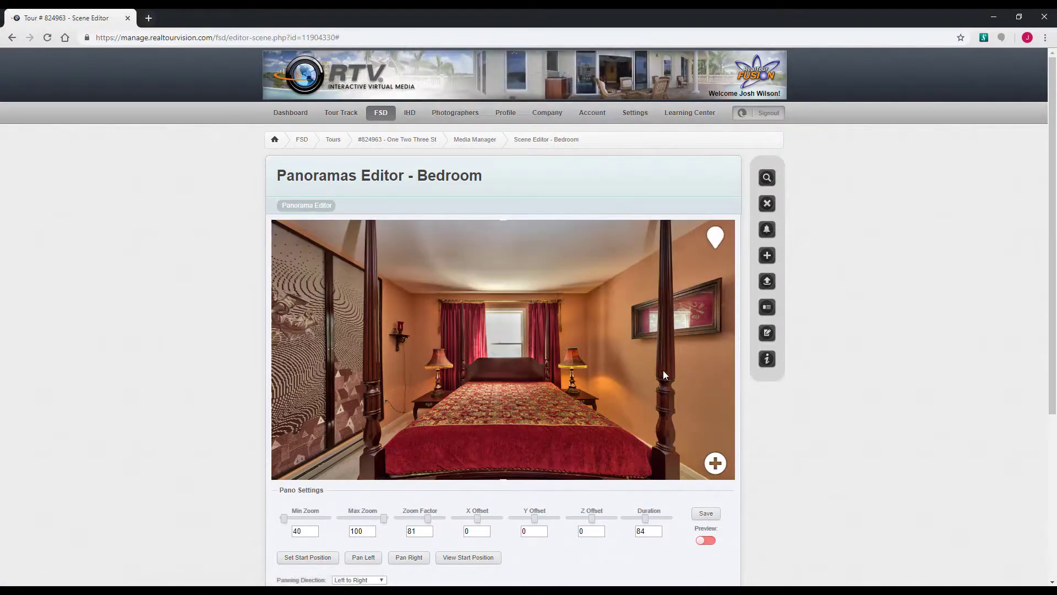
# - Insert an Info Spot captioned 'Info' with a green up-arrow icon above the bed
pyautogui.click(714, 464)
pyautogui.click(508, 282)
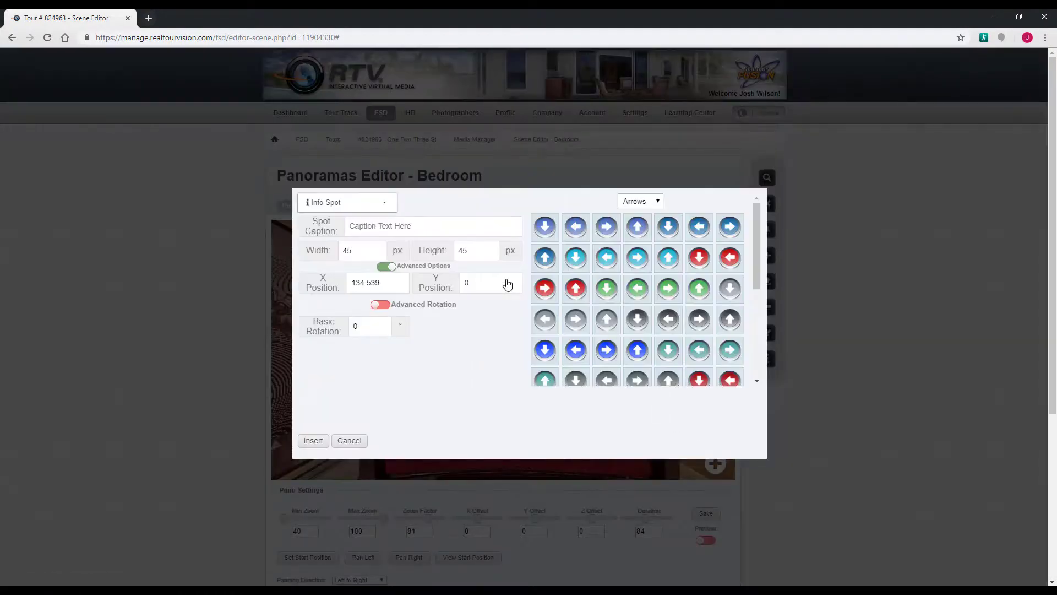
pyautogui.click(419, 223)
pyautogui.write('Info')
pyautogui.click(701, 300)
pyautogui.click(313, 441)
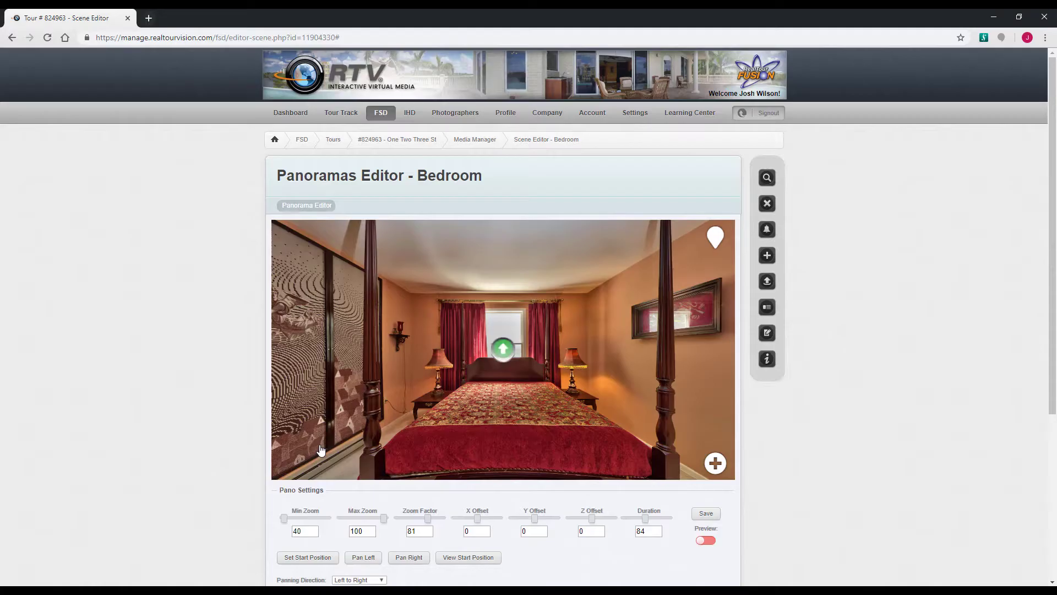
# - Delete the new info spot, confirm, and bring up the hotspot type choices
pyautogui.click(504, 349)
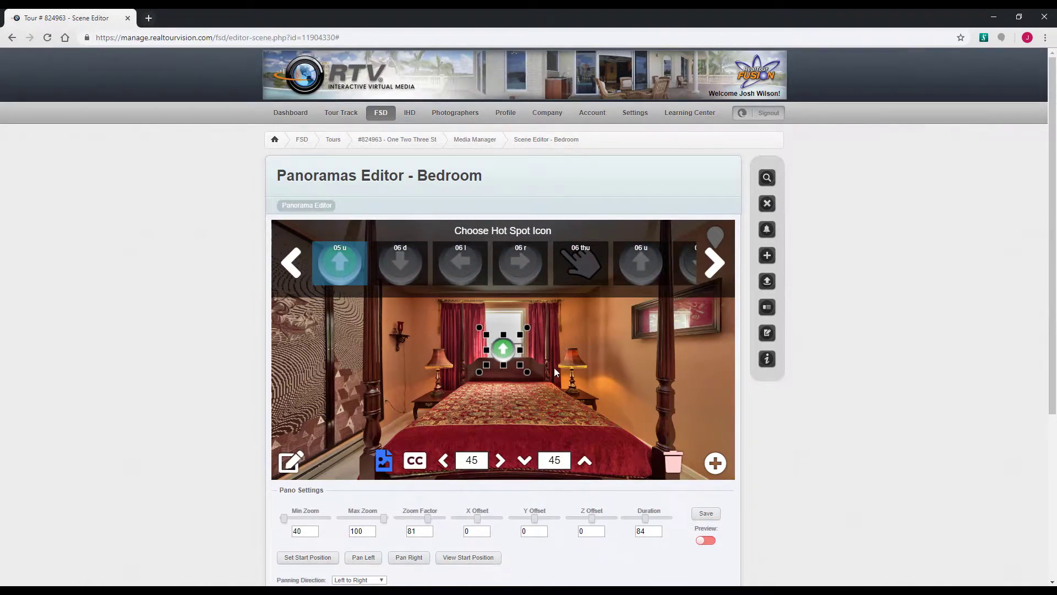
pyautogui.click(673, 462)
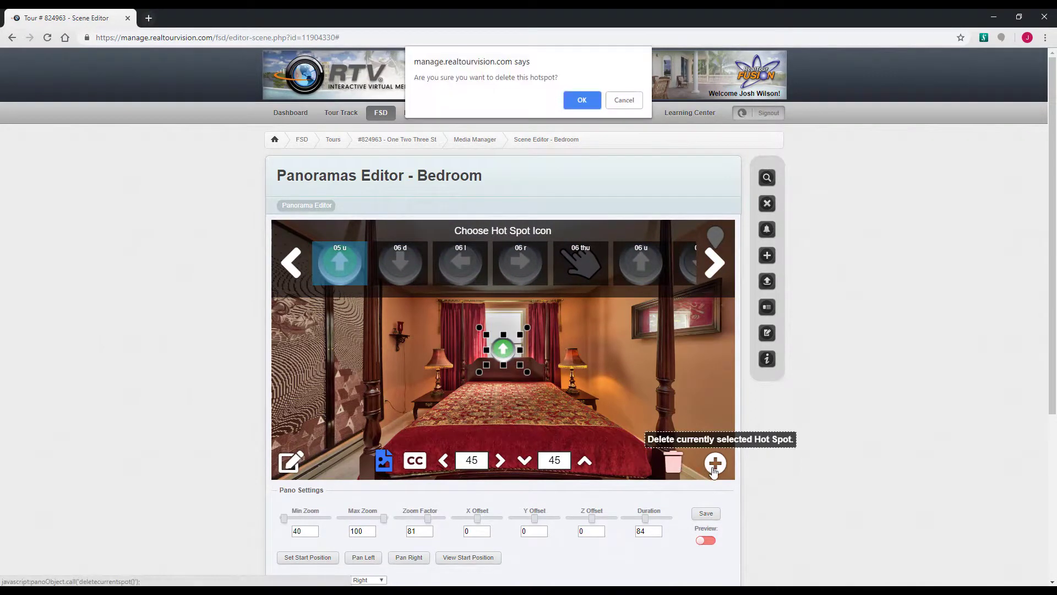
pyautogui.click(585, 104)
pyautogui.click(715, 465)
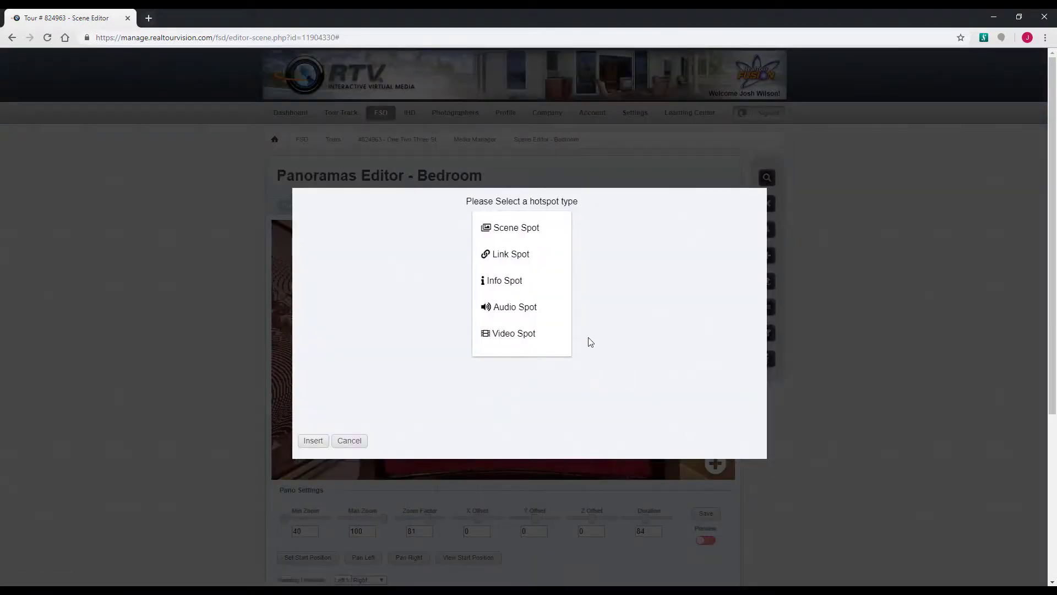
# - Insert an Audio Spot captioned 'Auido Clip' playing the Music track Beat-Got Zing
pyautogui.click(531, 311)
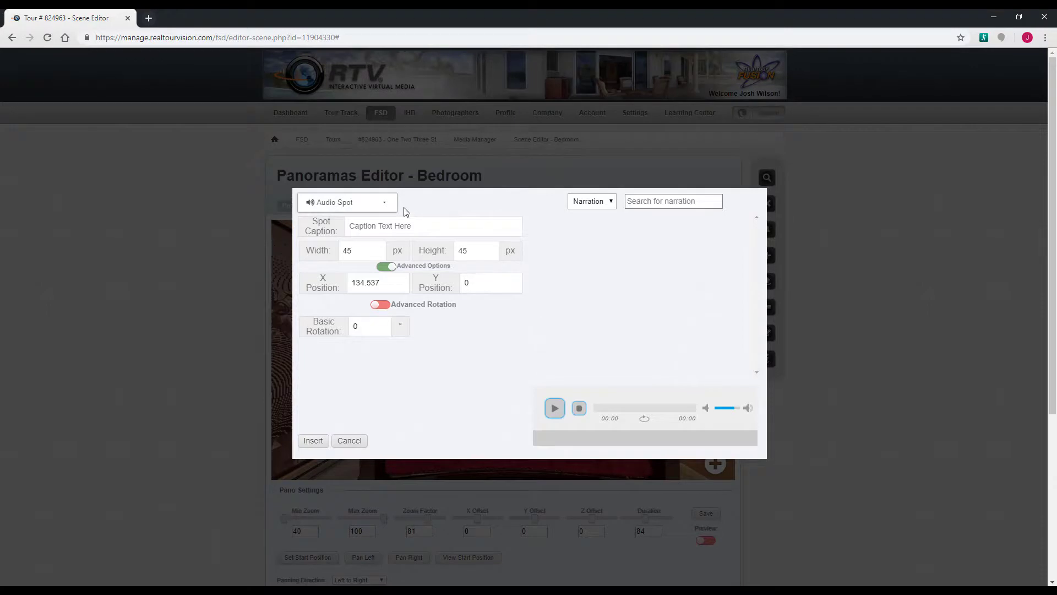
pyautogui.click(383, 220)
pyautogui.write('Auido Clip')
pyautogui.click(611, 209)
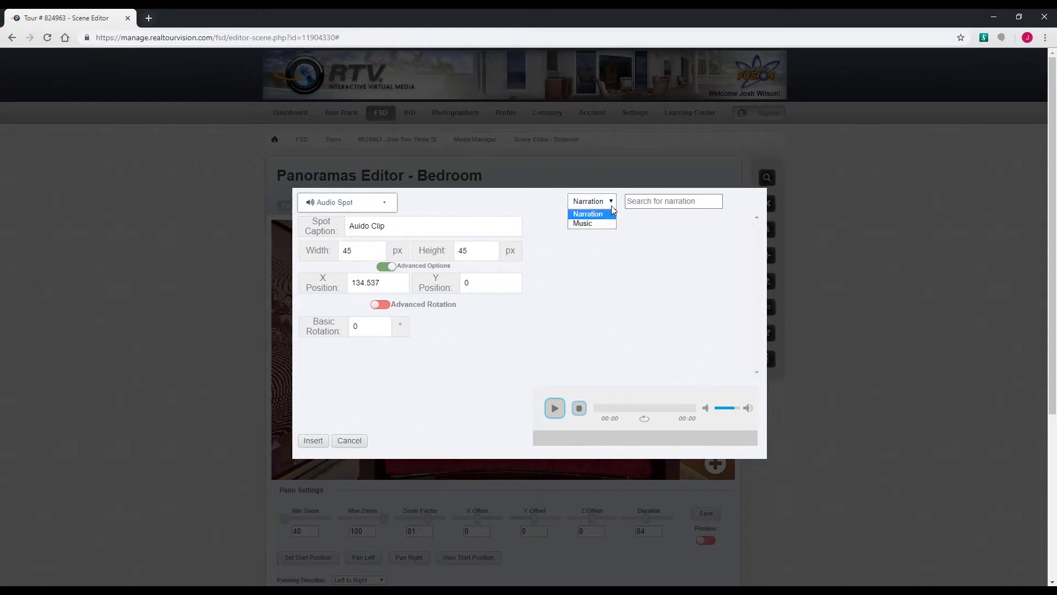
pyautogui.click(608, 222)
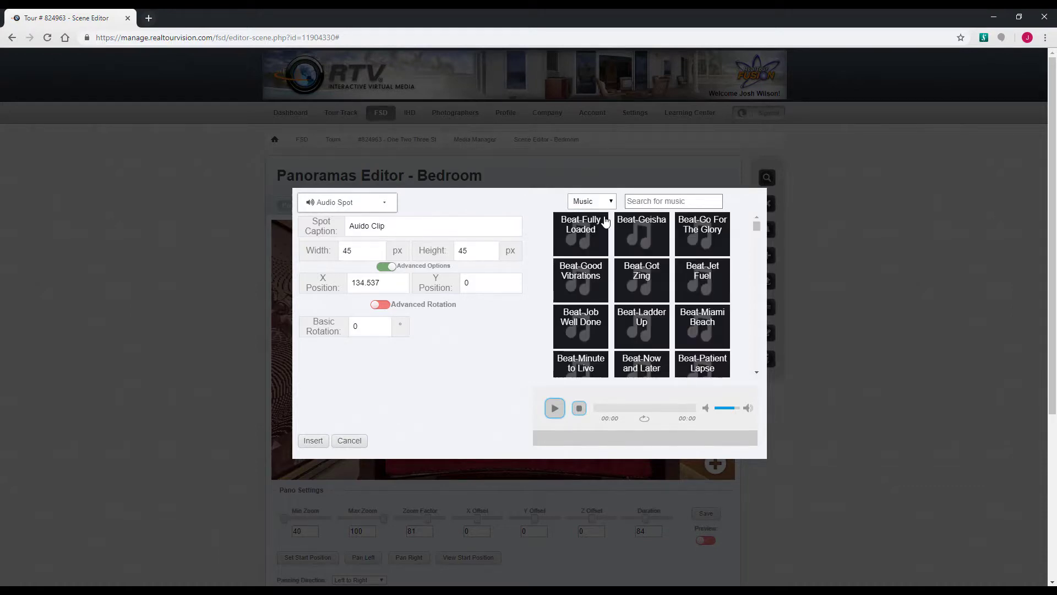
pyautogui.click(639, 283)
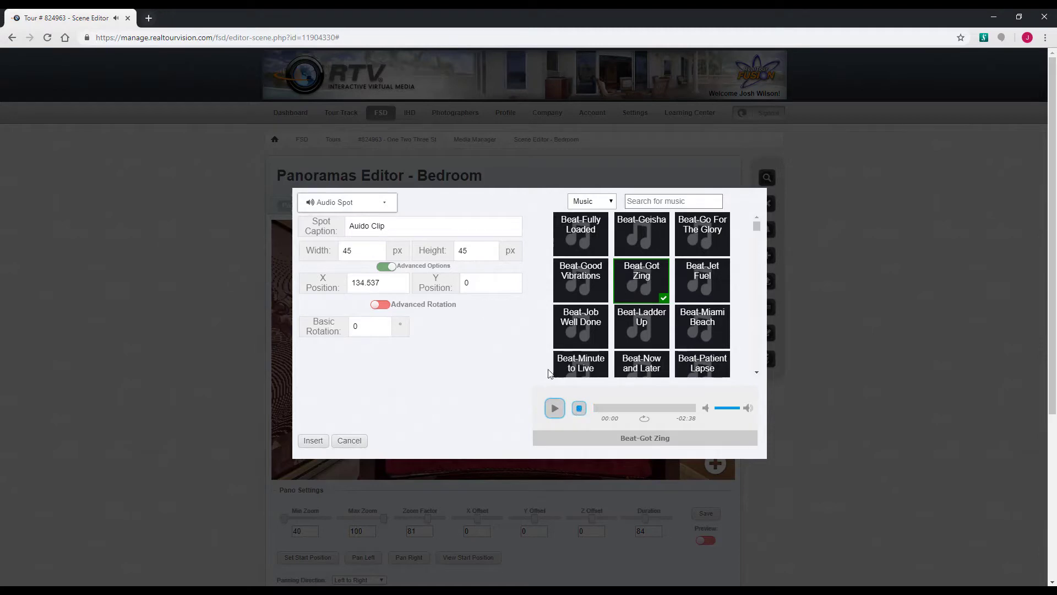
pyautogui.click(309, 443)
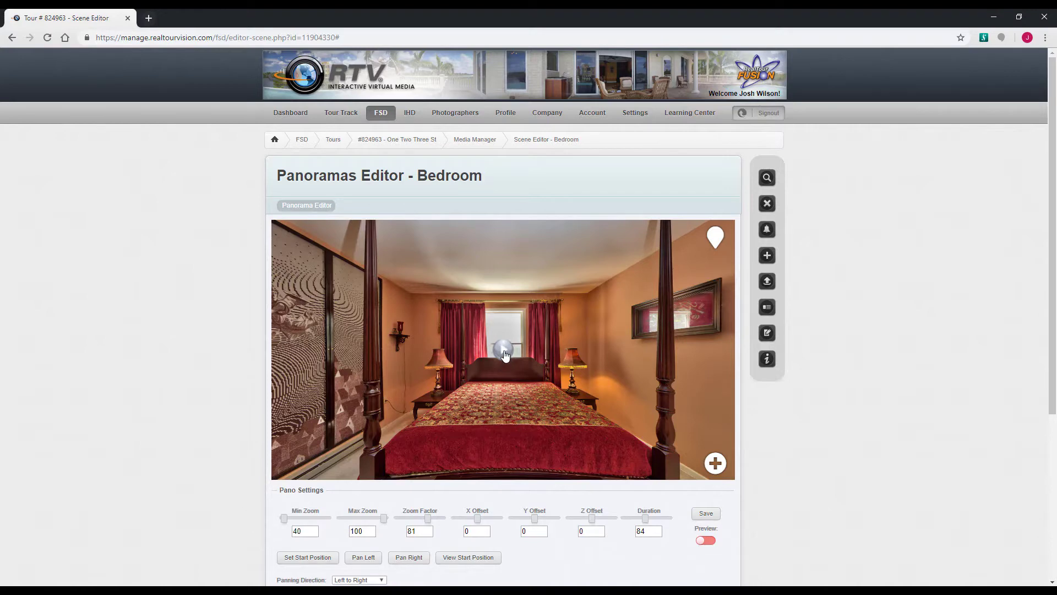
# - Delete the Beat-Got Zing audio spot, confirm, and bring up the hotspot type choices
pyautogui.click(504, 351)
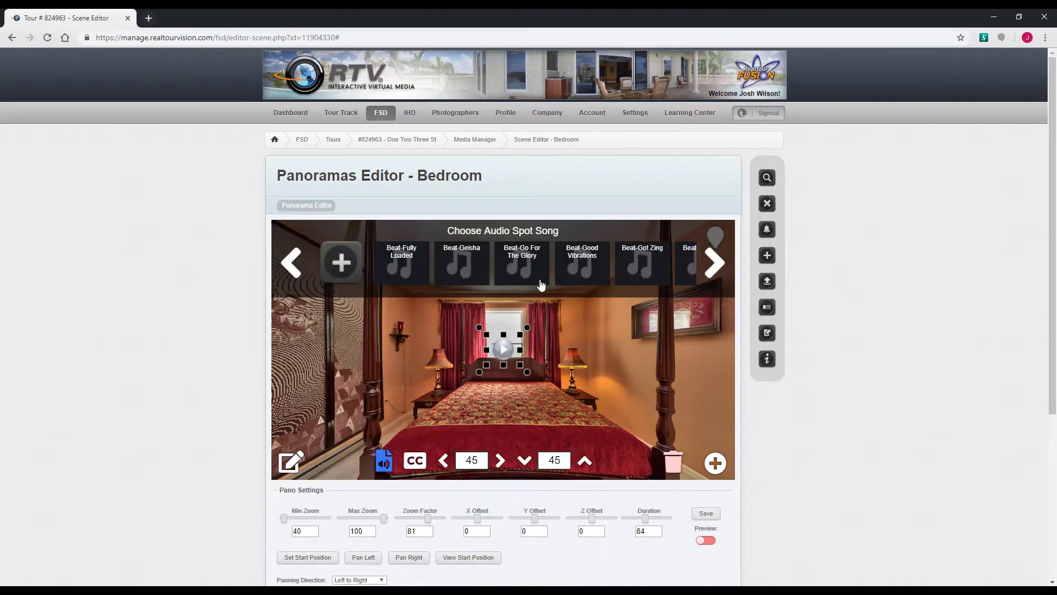
pyautogui.click(670, 466)
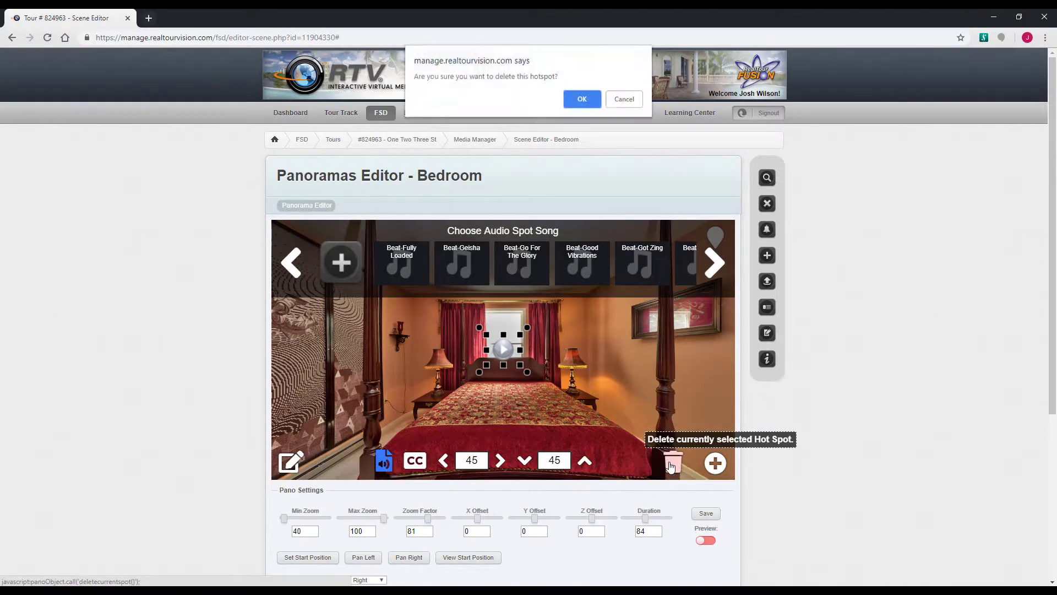
pyautogui.click(582, 100)
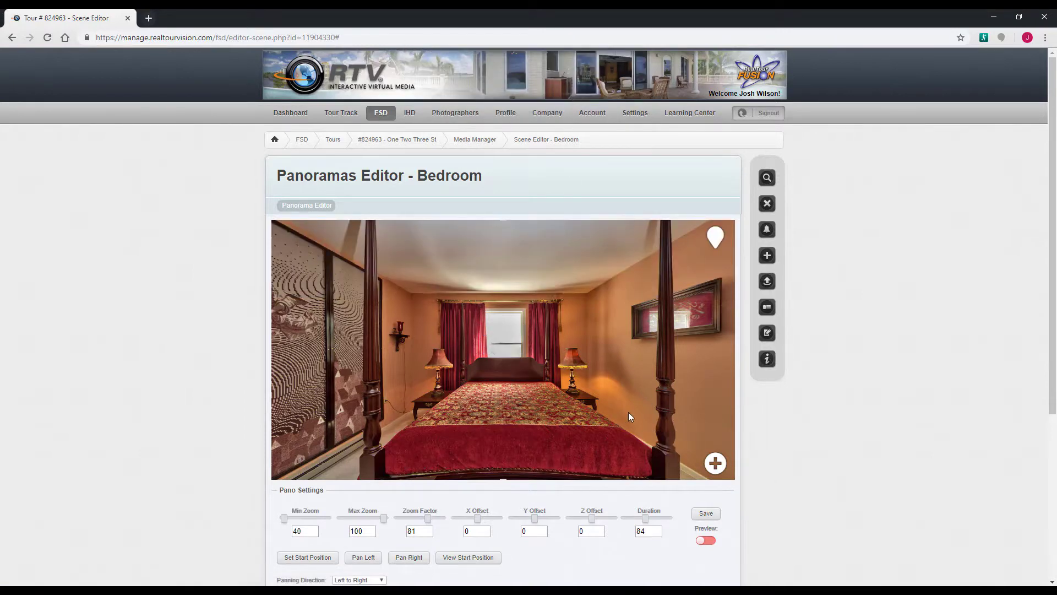
pyautogui.click(715, 463)
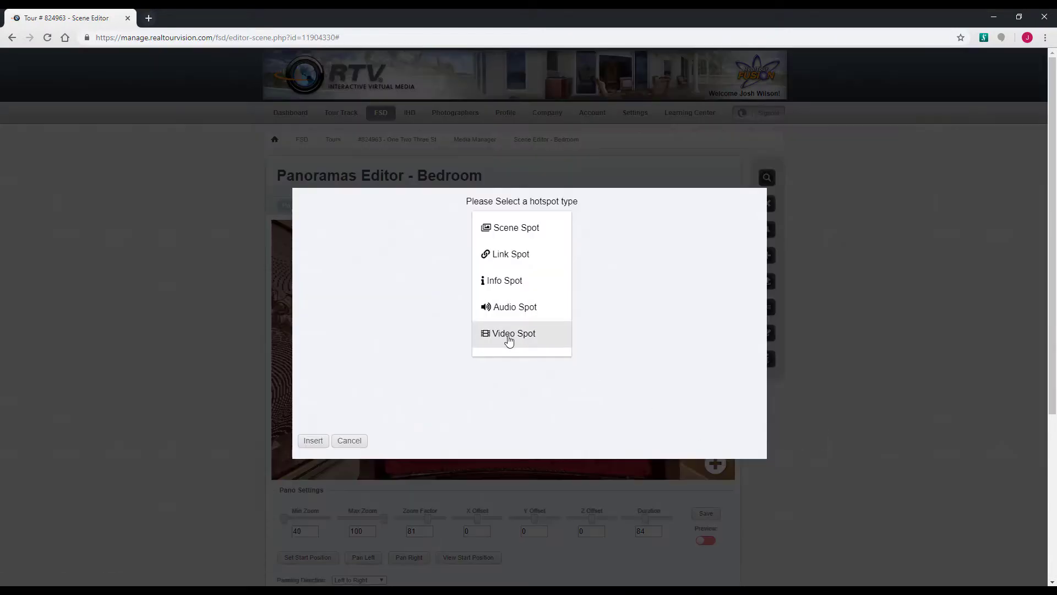
# - Insert a Video Spot captioned 'AstroZoom' playing video 171649 into the Bedroom panorama
pyautogui.click(510, 337)
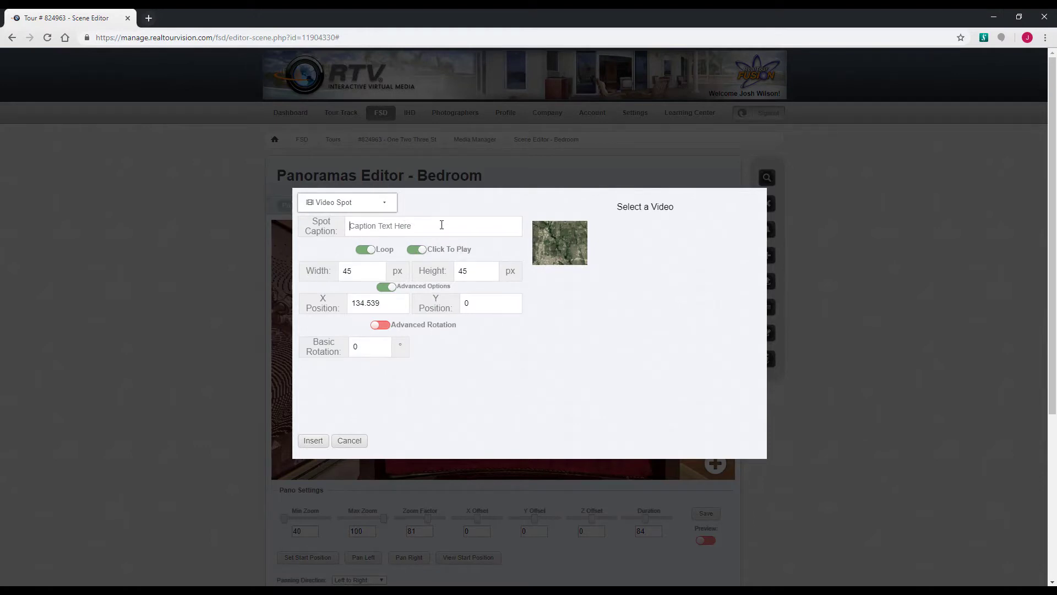
pyautogui.write('AstroZoom')
pyautogui.click(567, 262)
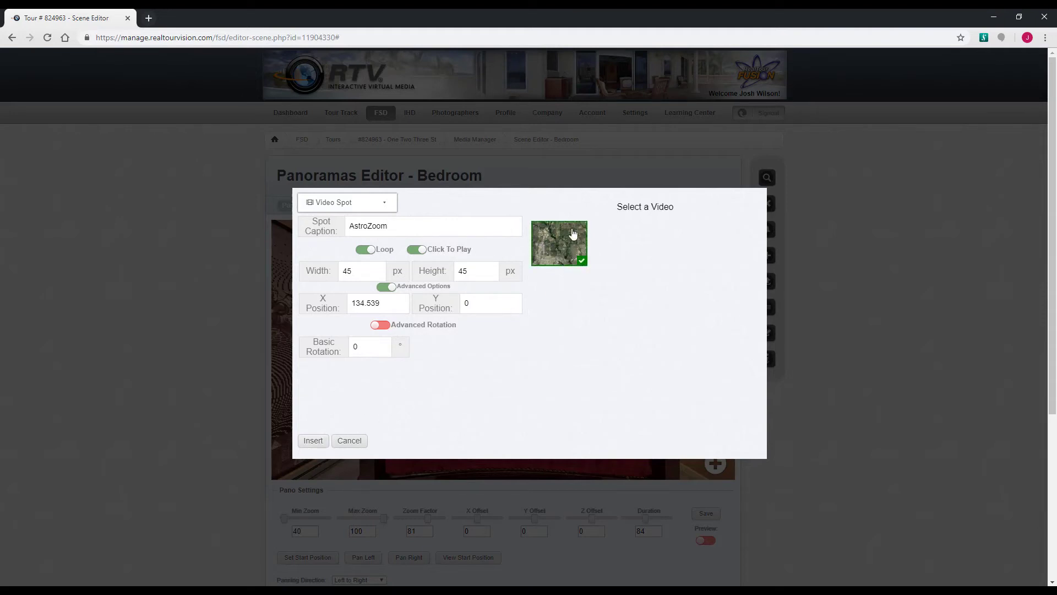
pyautogui.click(314, 442)
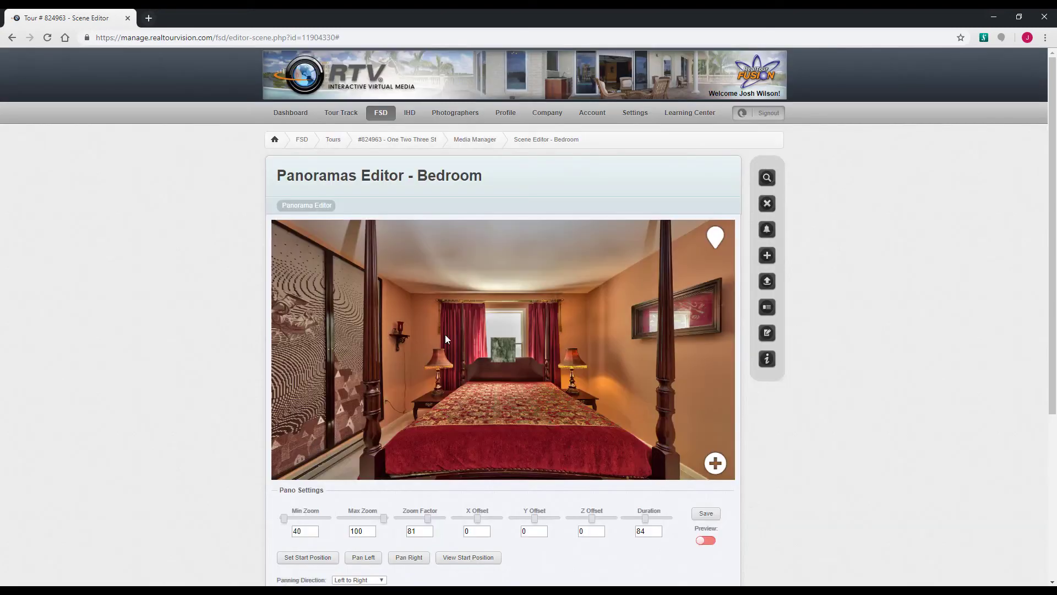